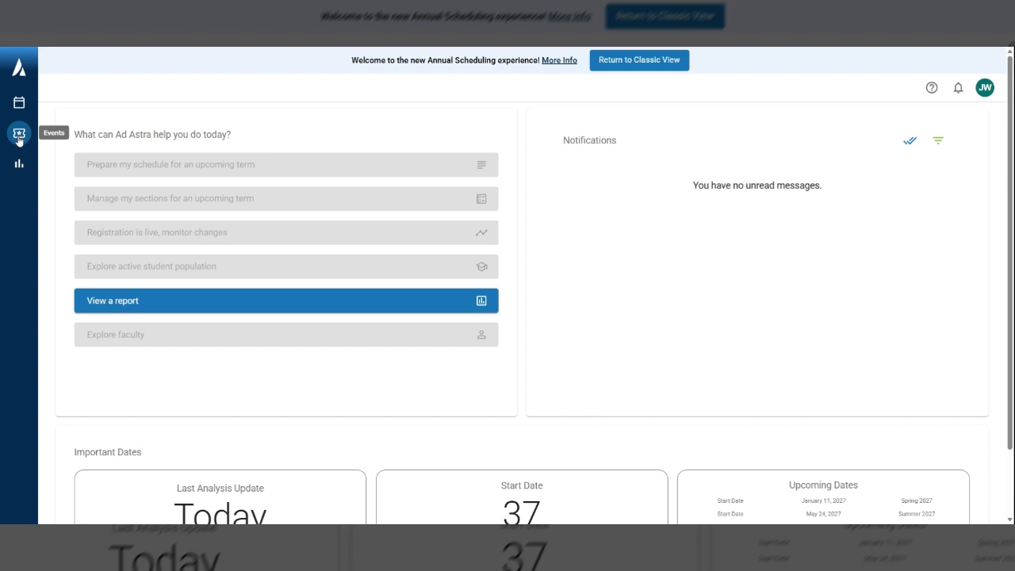
Open the Events scheduling area and switch from the calendar agenda to the space timeline
click(19, 132)
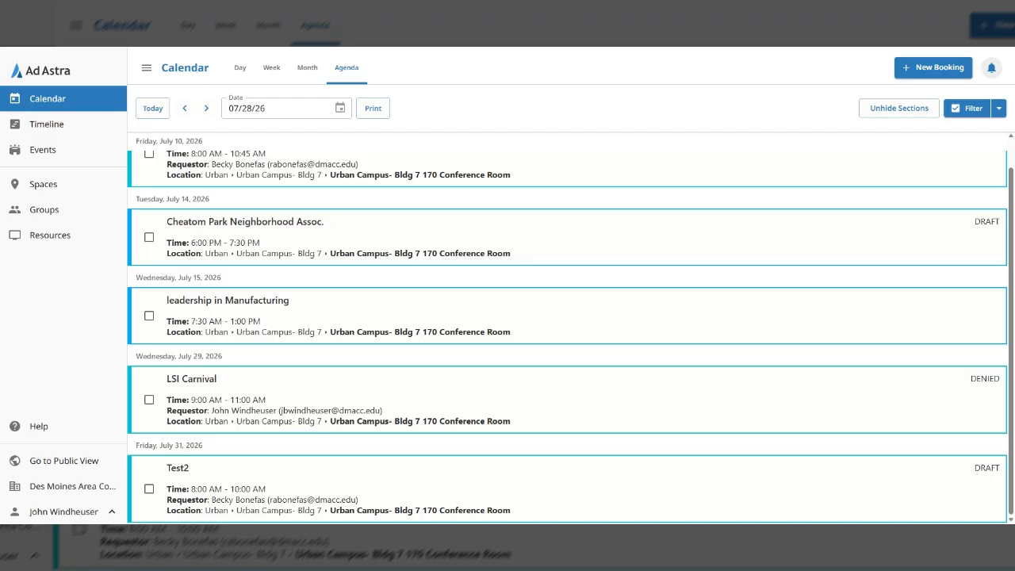
scroll(421, 166, up, 1)
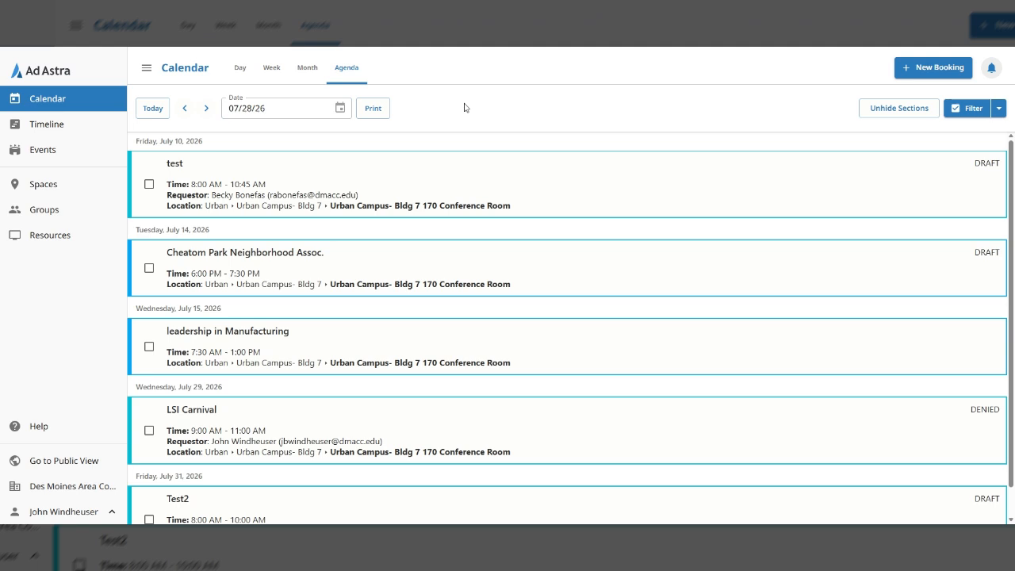
click(55, 129)
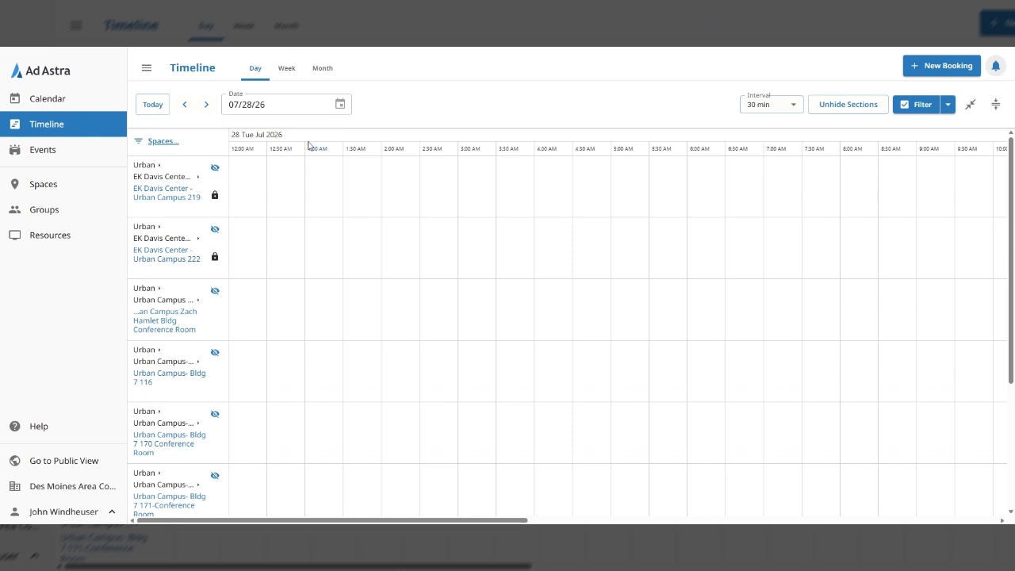
View the timeline by week, then return to the day view
click(282, 69)
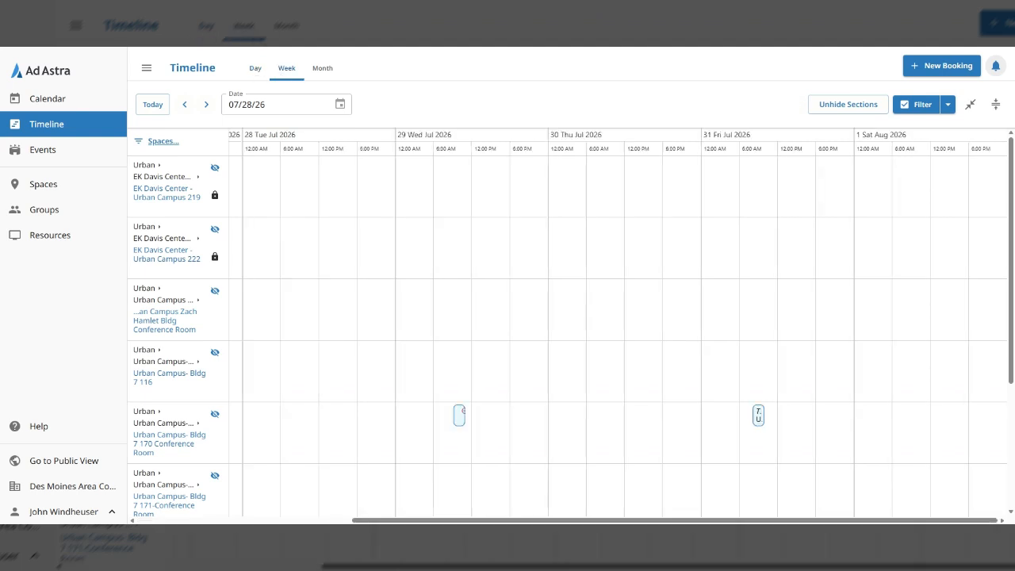
click(255, 70)
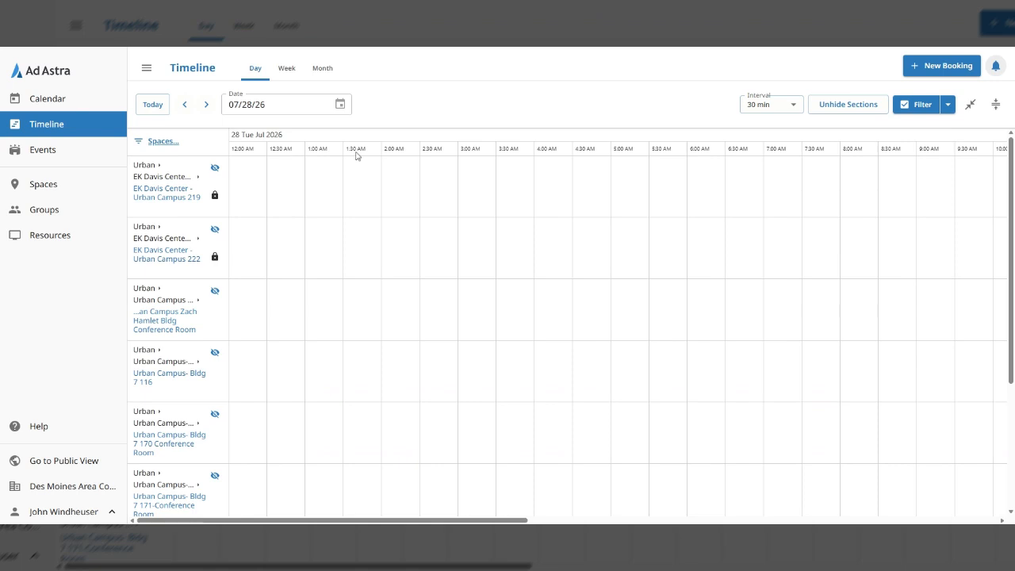
mouse_move(405, 521)
mouse_down()
mouse_move(875, 520)
mouse_move(403, 520)
mouse_up()
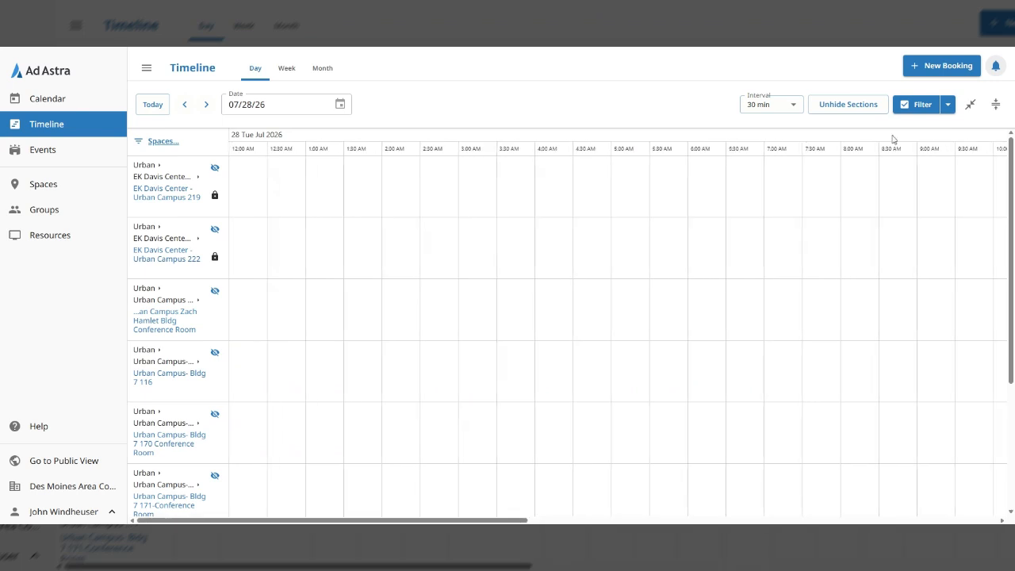
Collapse the timeline to the shortened hours starting at 6:00 AM and set its date to 07/22/26
click(971, 108)
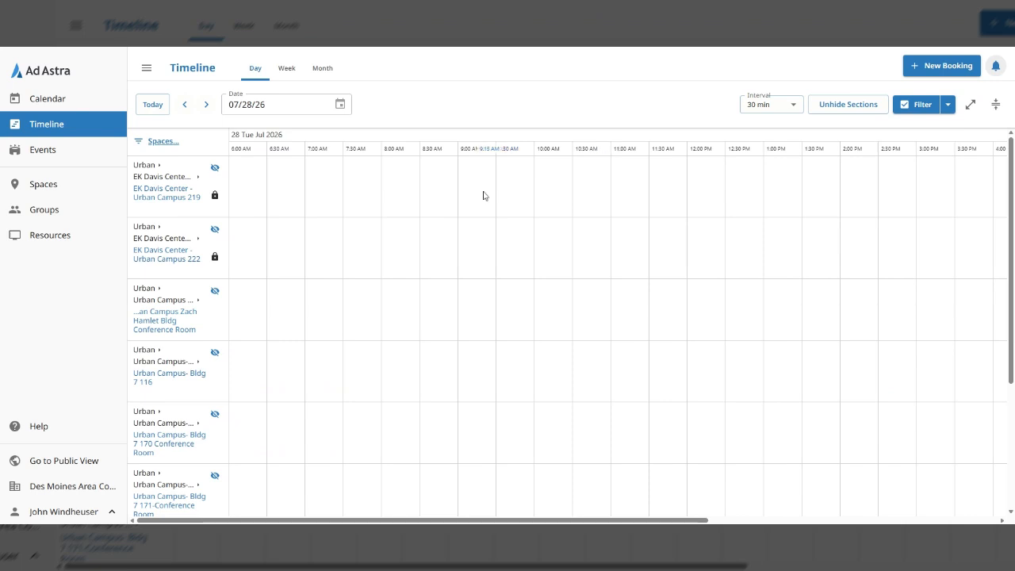
click(340, 106)
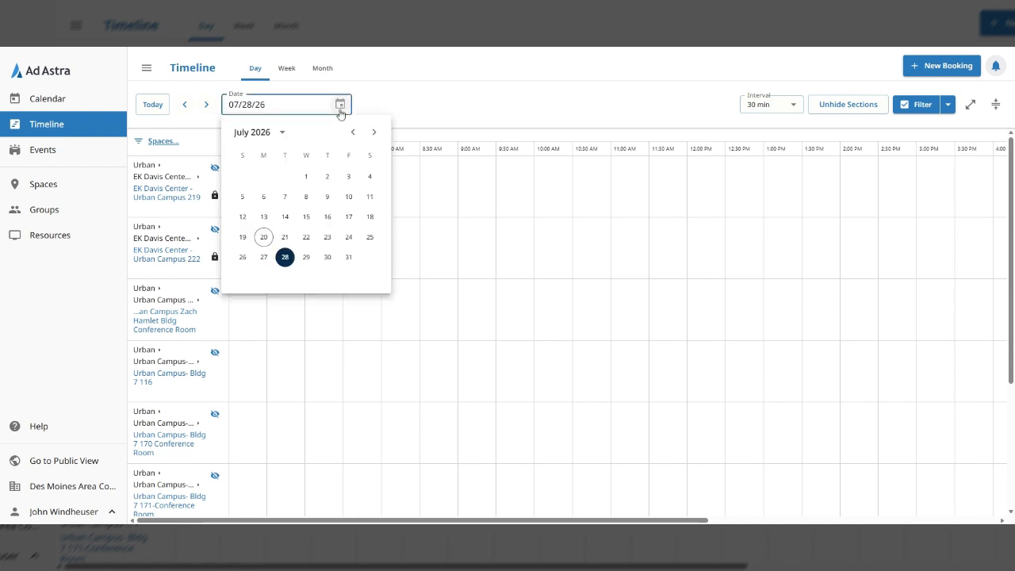
click(307, 238)
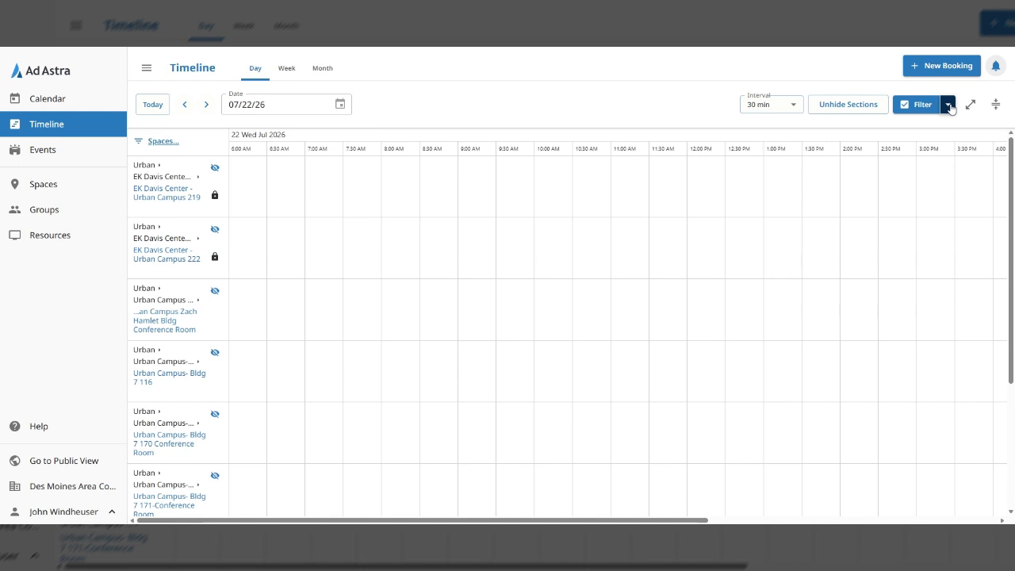
Remove the saved filter "My pending contracts" from the timeline and look through the available filter options
click(948, 105)
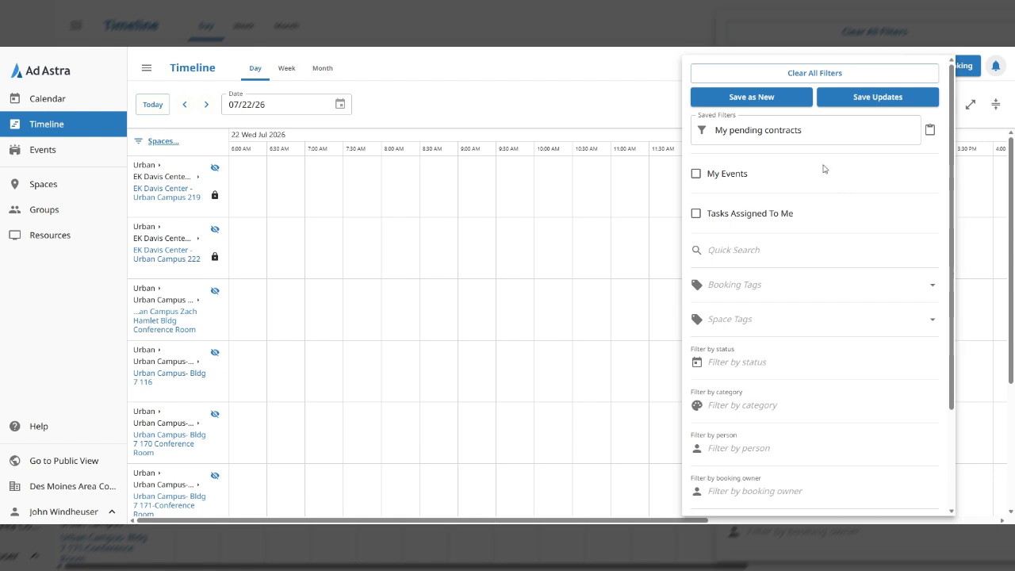
click(907, 130)
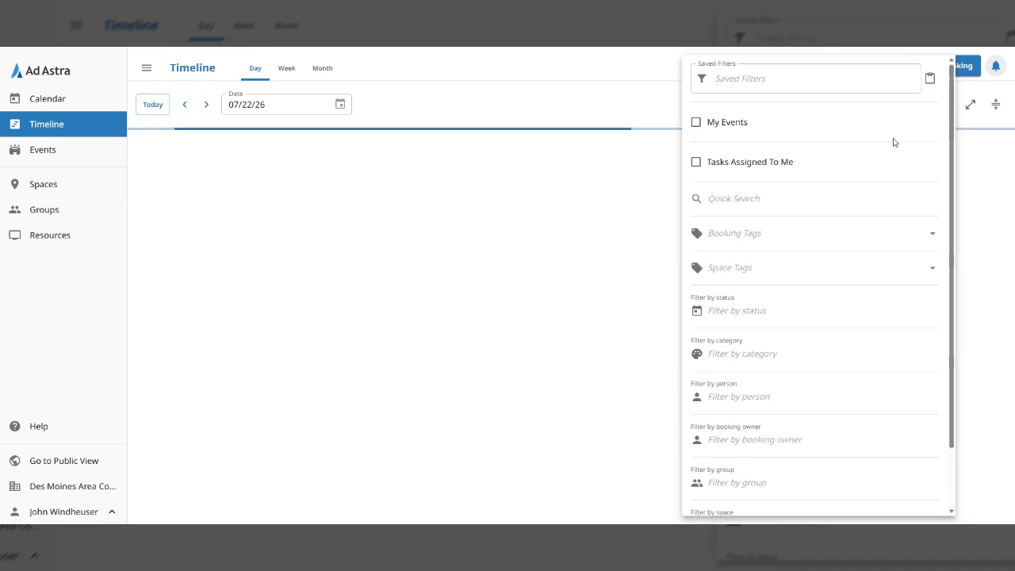
scroll(817, 285, down, 2)
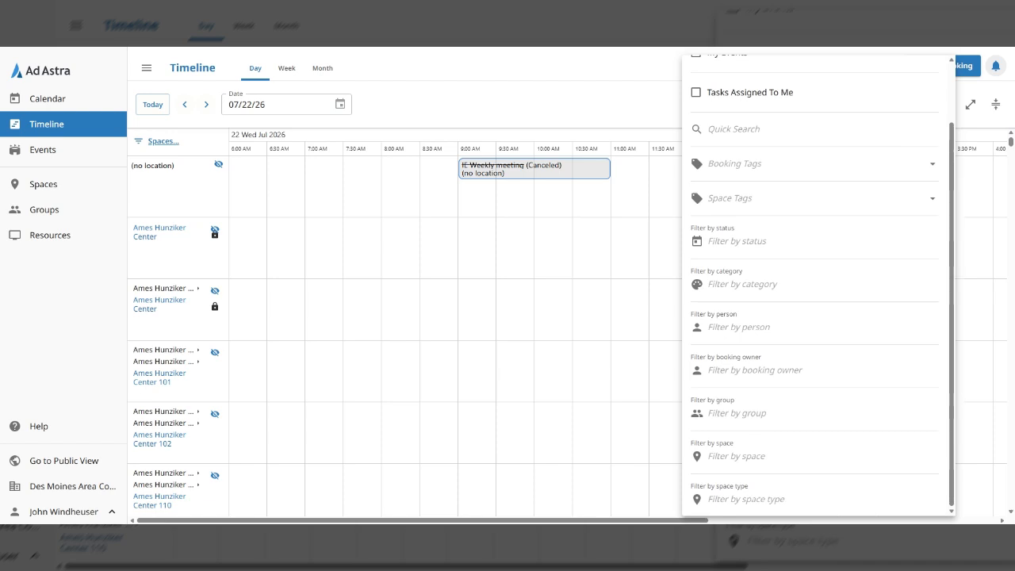
scroll(769, 211, up, 2)
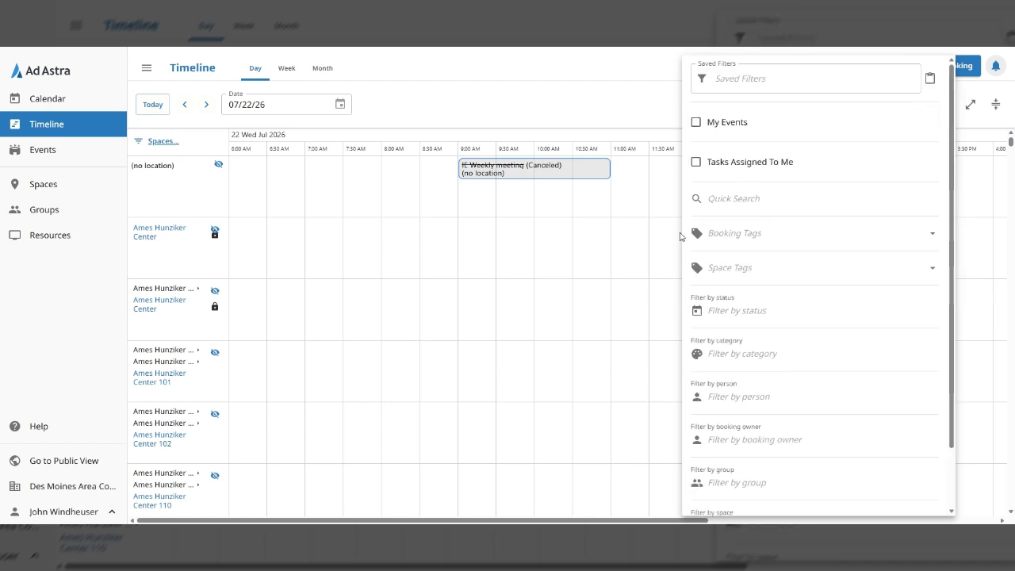
scroll(816, 285, down, 2)
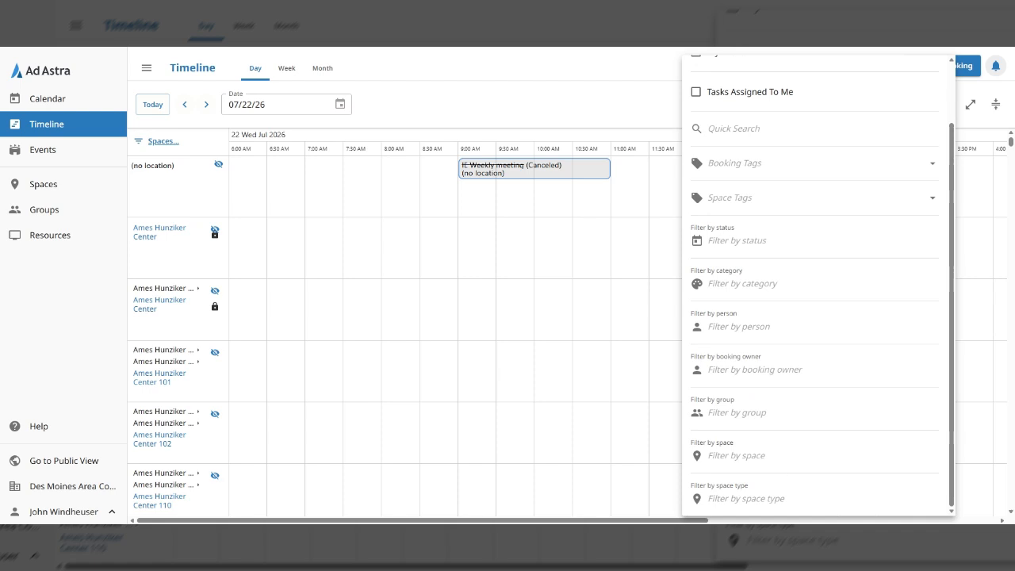
scroll(829, 244, up, 1)
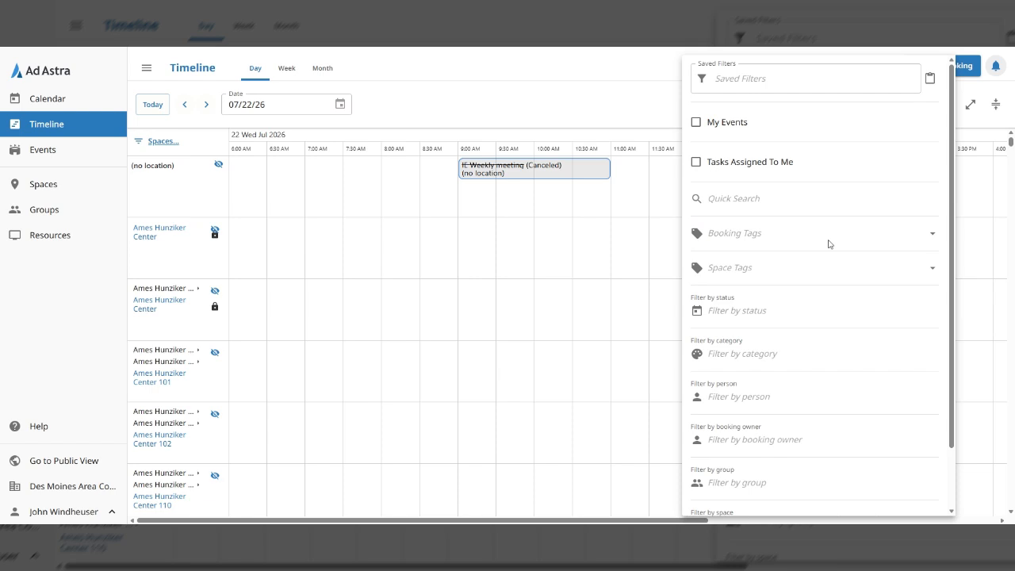
click(975, 63)
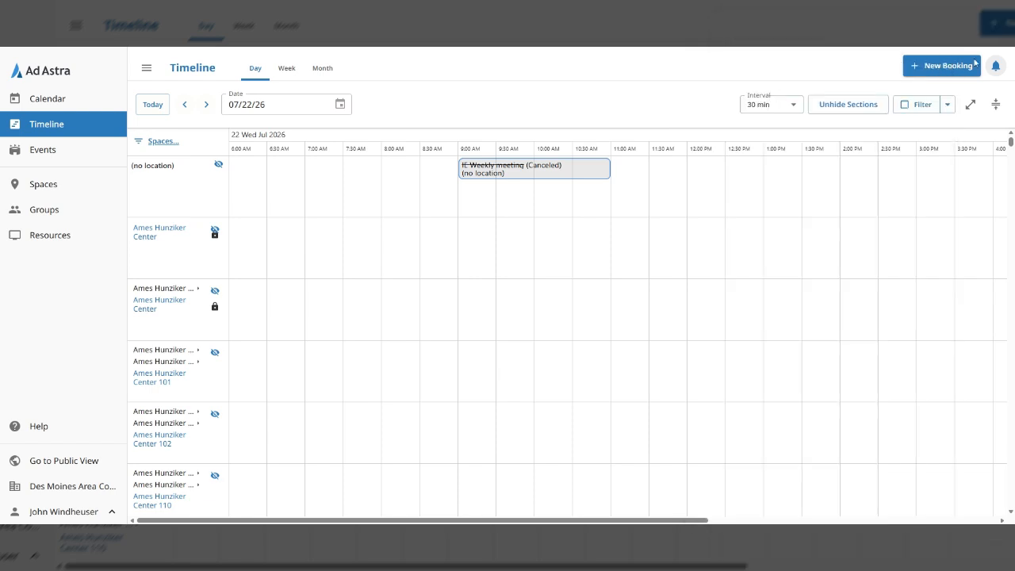
Filter the timeline by space to the Ankeny campus
click(948, 106)
scroll(779, 176, down, 1)
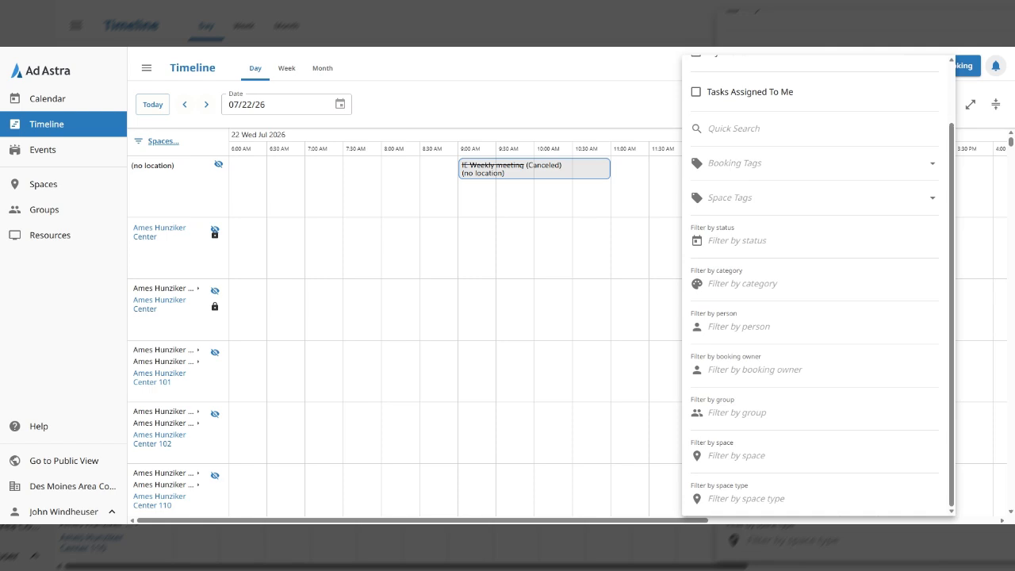
click(736, 456)
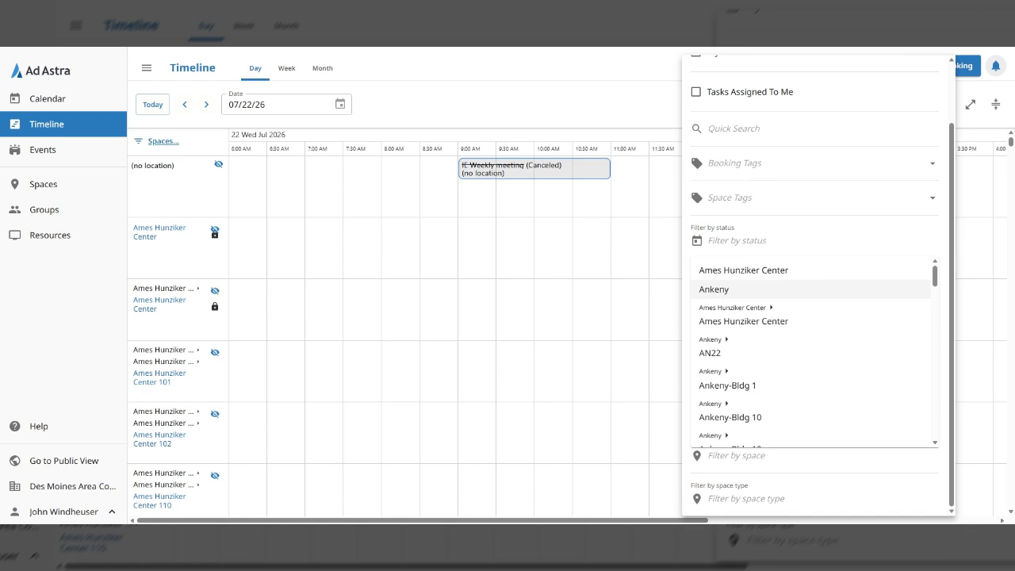
scroll(765, 325, down, 1)
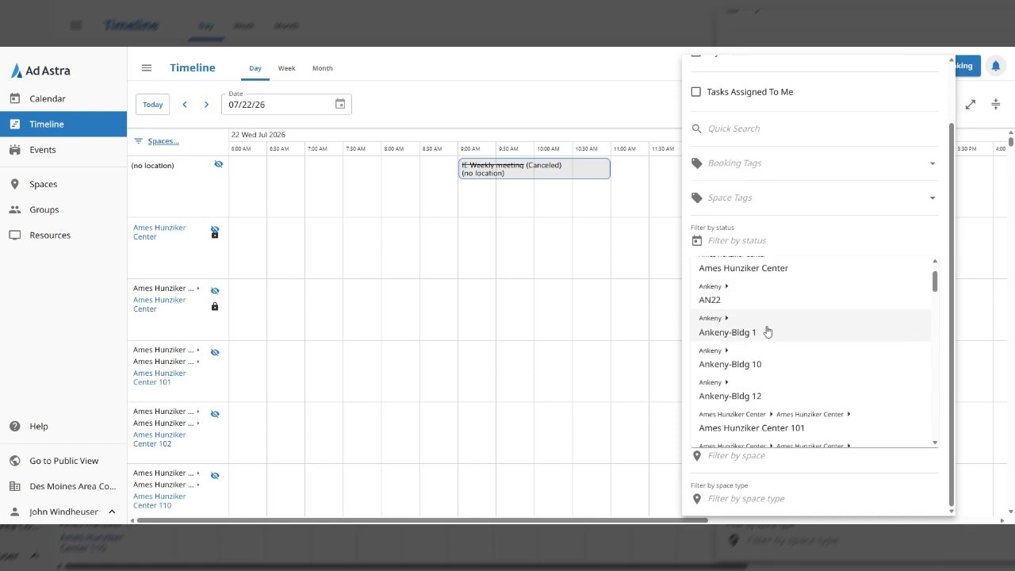
scroll(744, 337, up, 1)
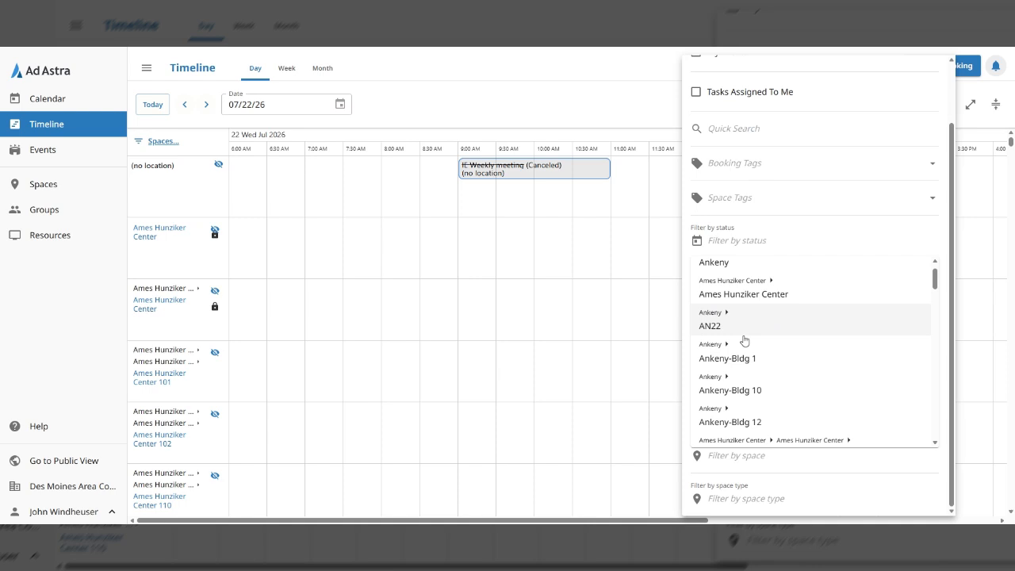
scroll(753, 342, down, 1)
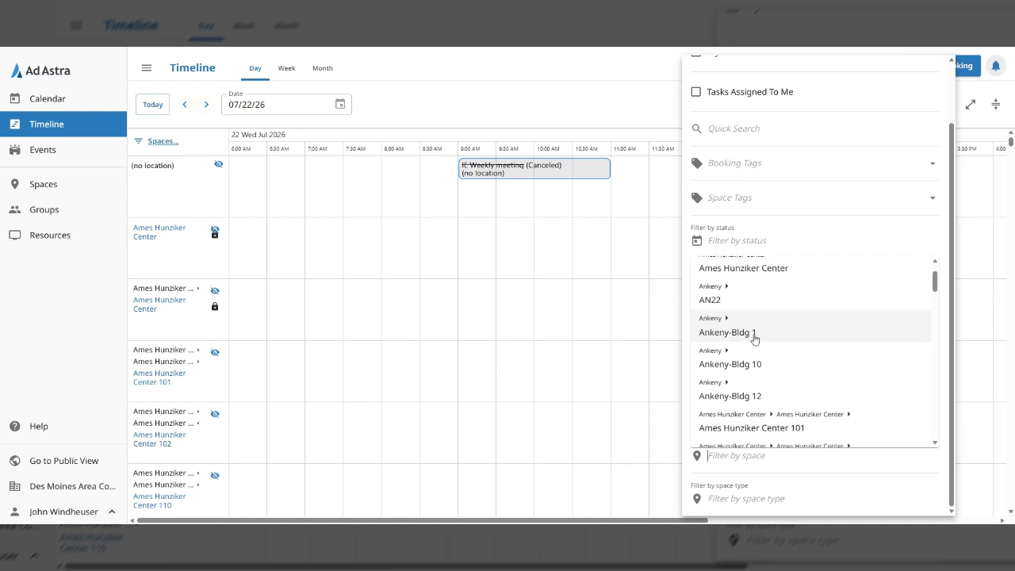
scroll(778, 328, up, 1)
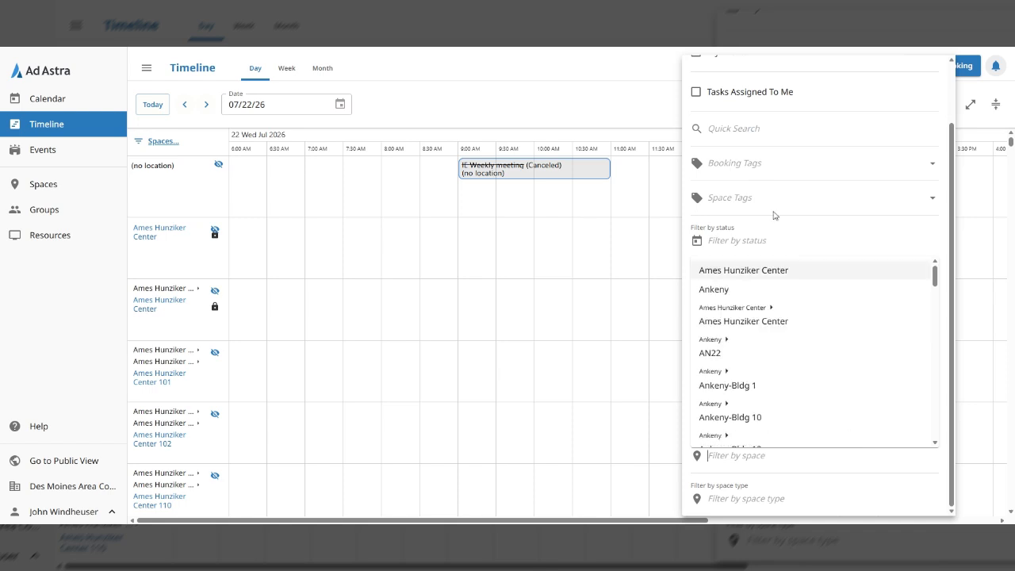
click(714, 290)
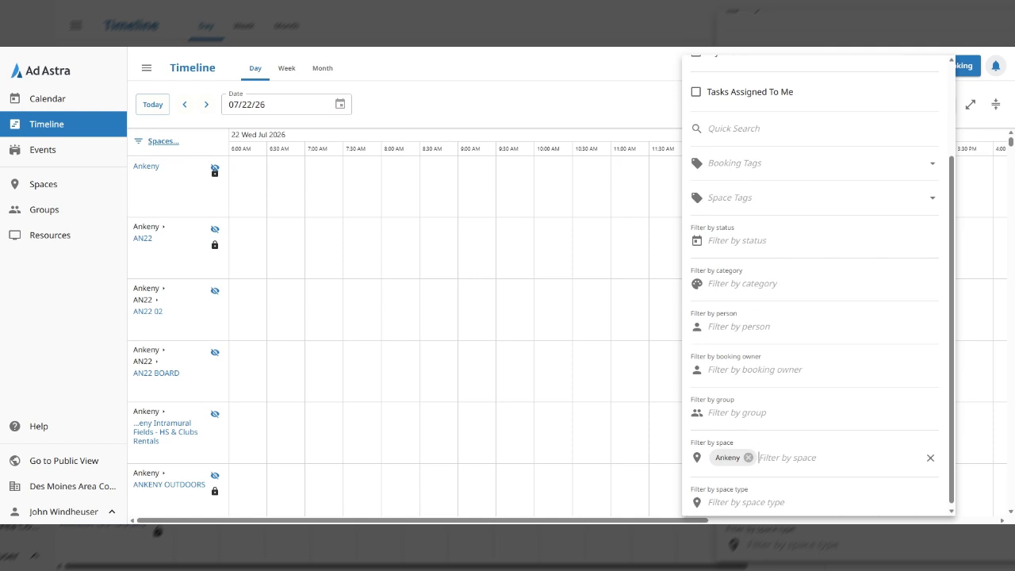
Narrow the timeline to the Conference Room space type and close the filter options
scroll(750, 500, down, 1)
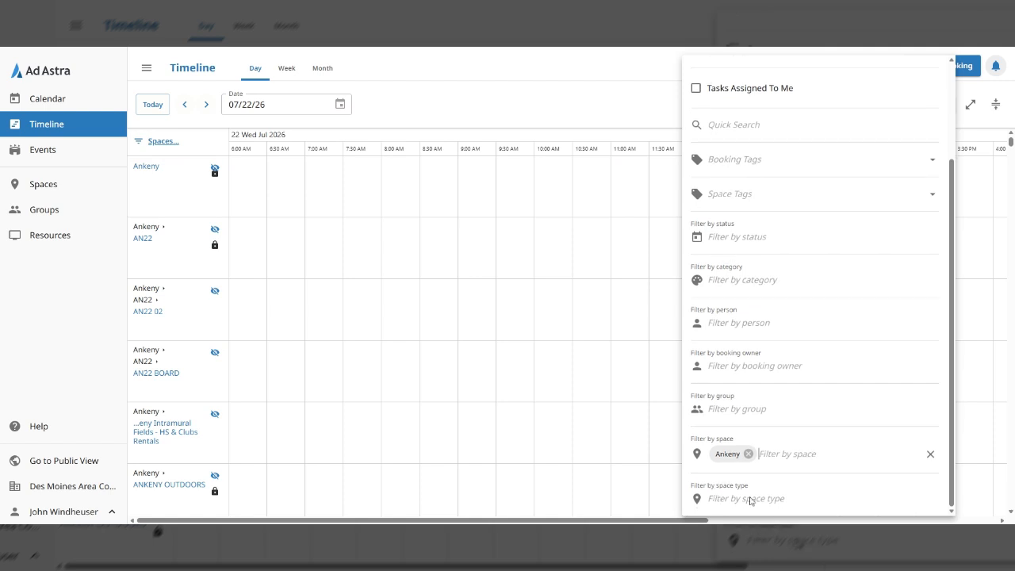
click(750, 499)
text(con)
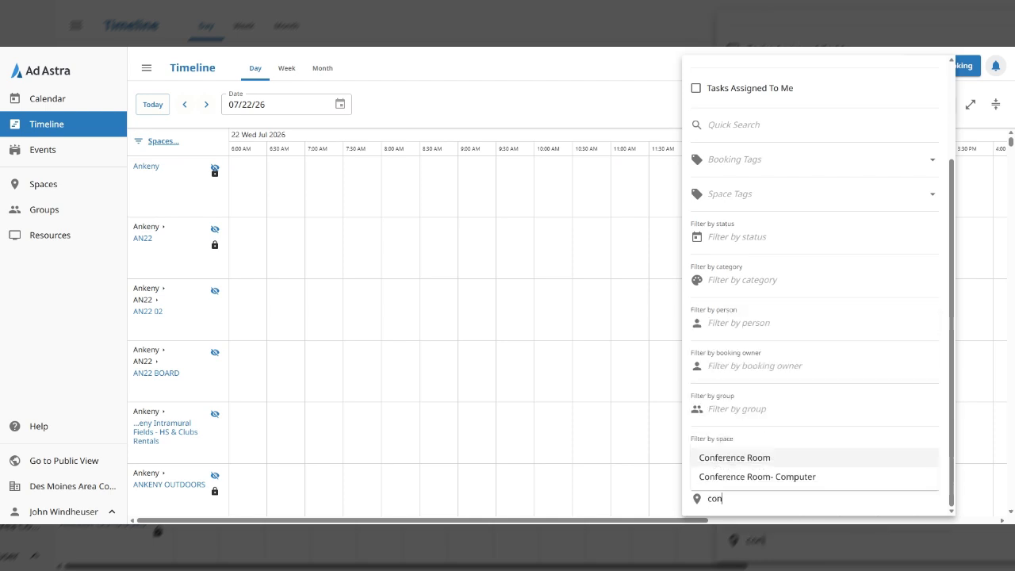
text(fer)
click(762, 461)
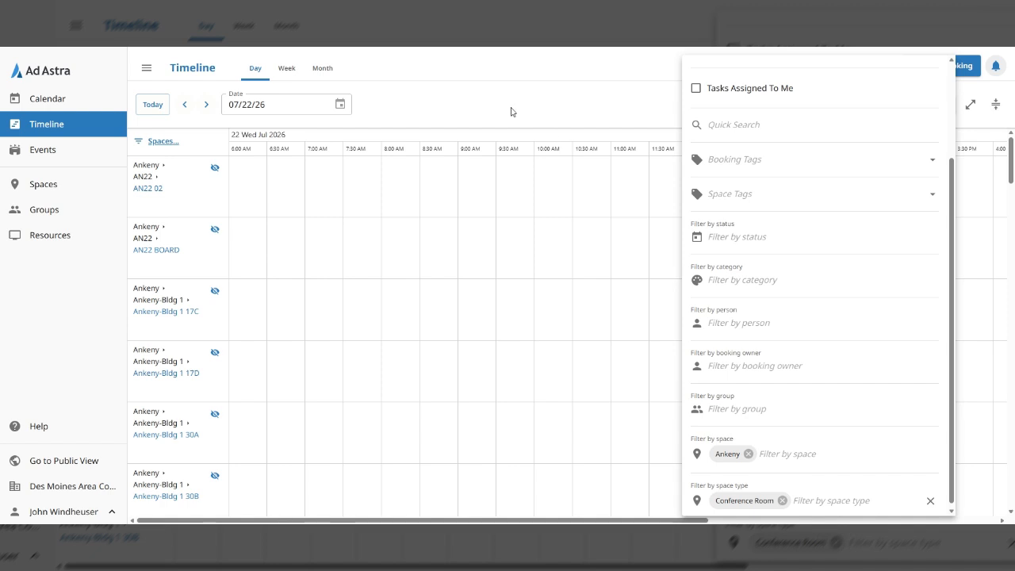
click(429, 108)
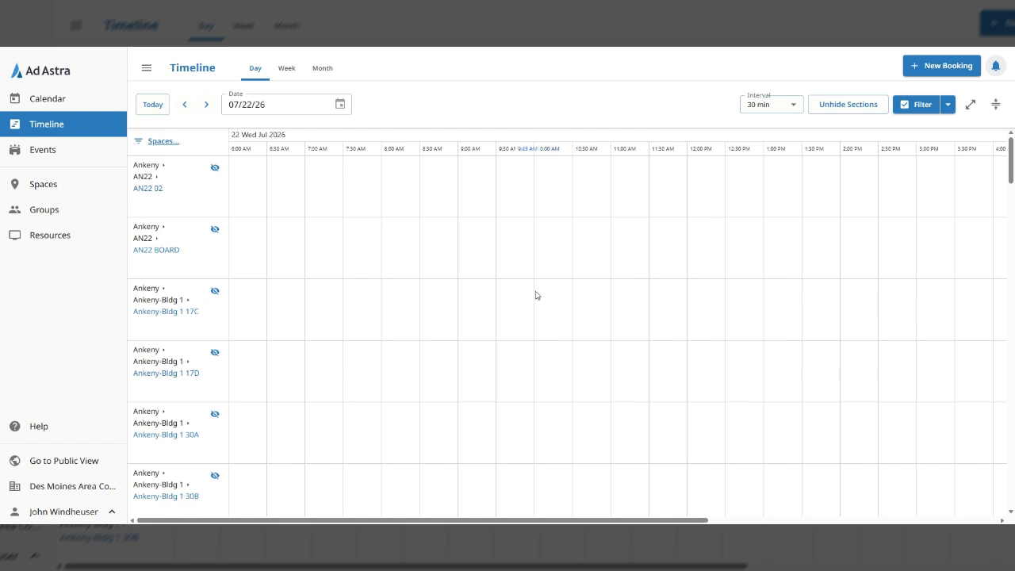
Create a booking in Ankeny-Bldg 1 17C from 09:45 AM to 11:00 AM, titled "FERPA Meeting", with the Meeting category
drag(535, 295, 606, 293)
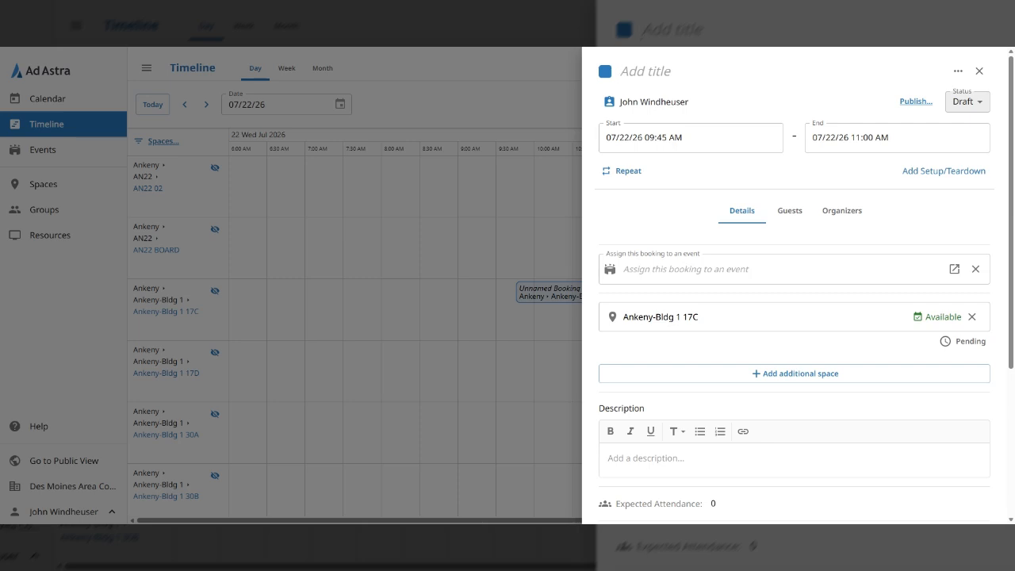
text(FERPA )
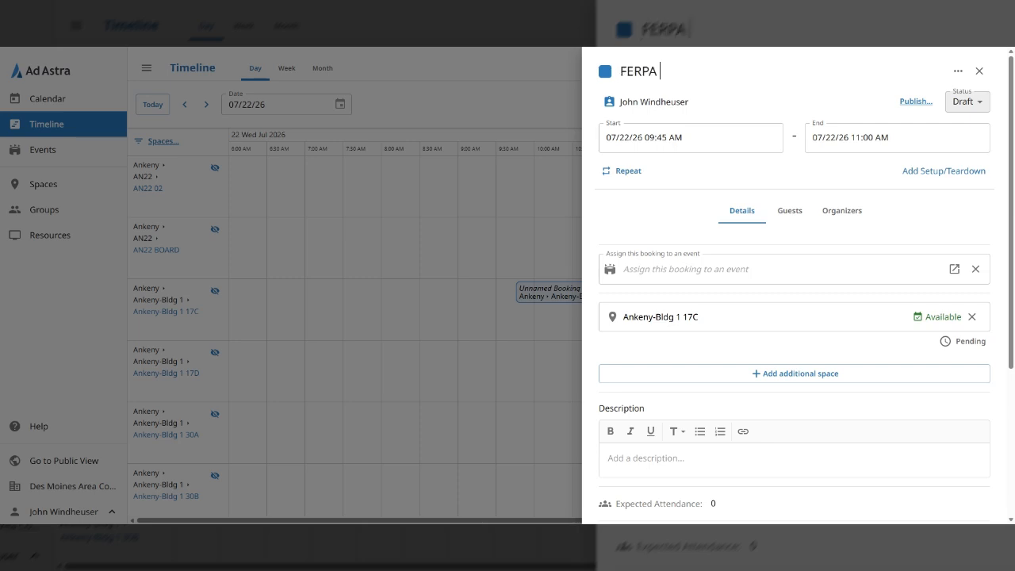
text(Meeting)
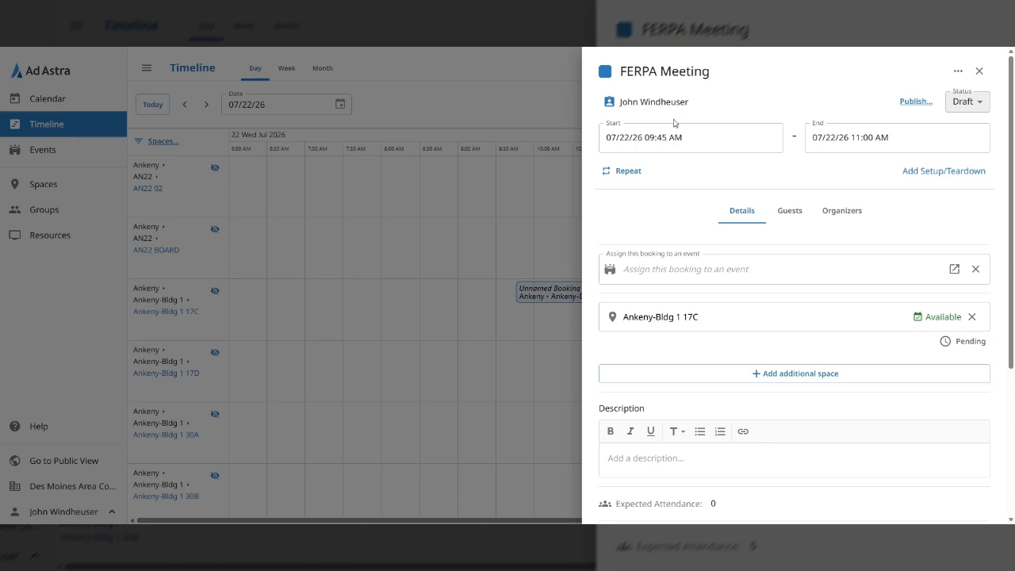
click(604, 73)
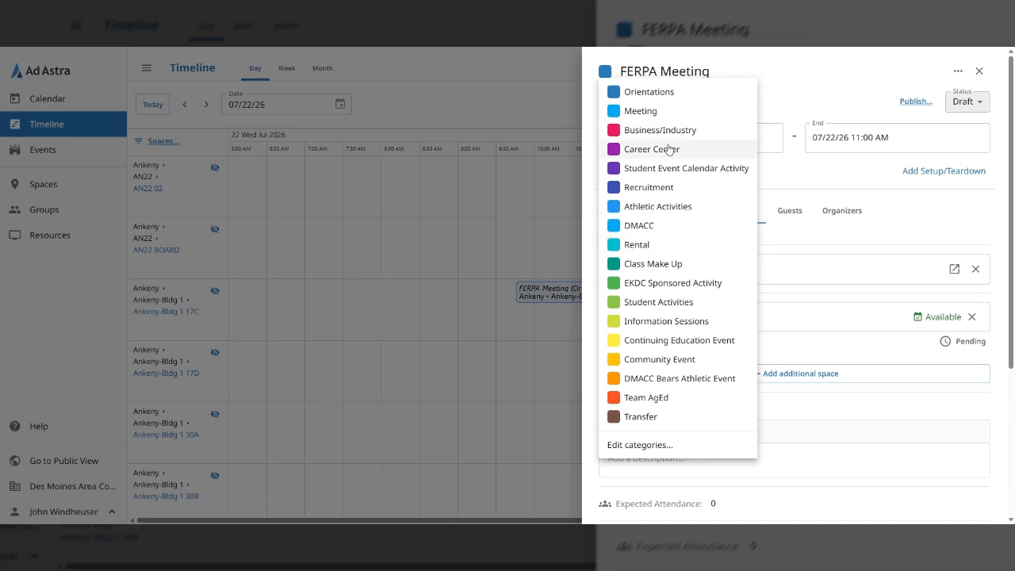
click(641, 113)
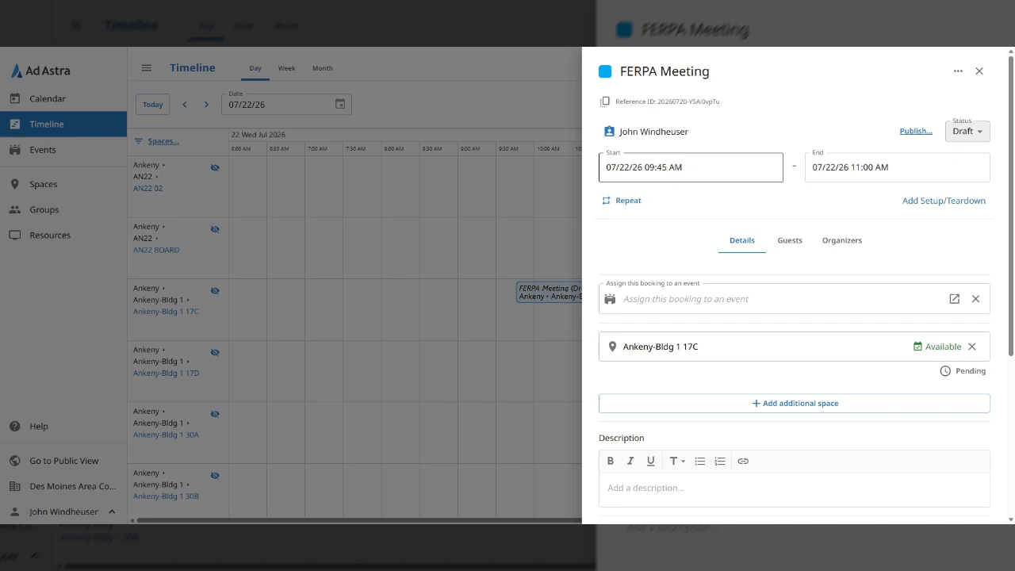
Set the FERPA Meeting booking's start to 10:00 AM and its end to 11:30 AM on 07/22/26
click(649, 167)
text(10:)
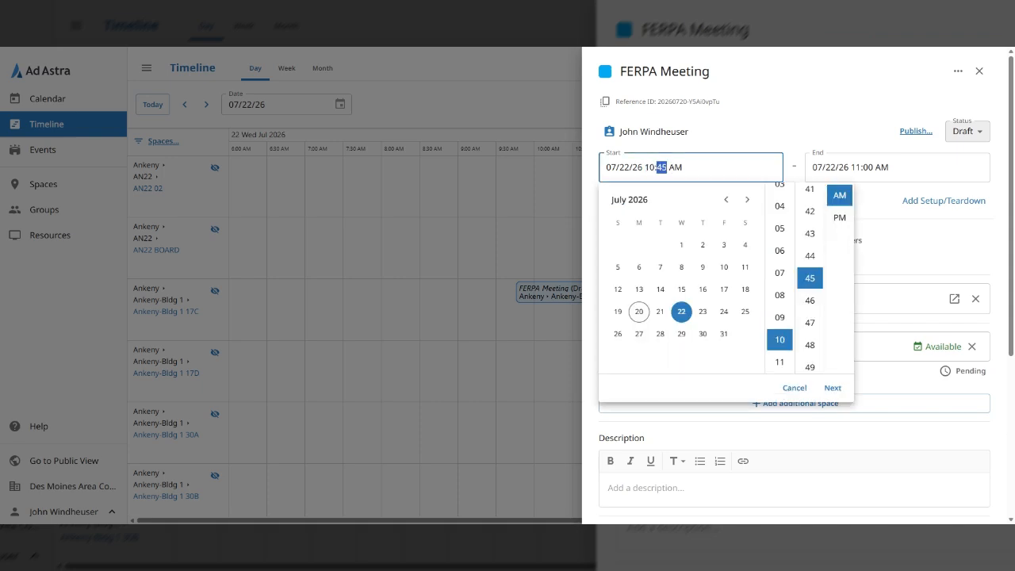
text(00)
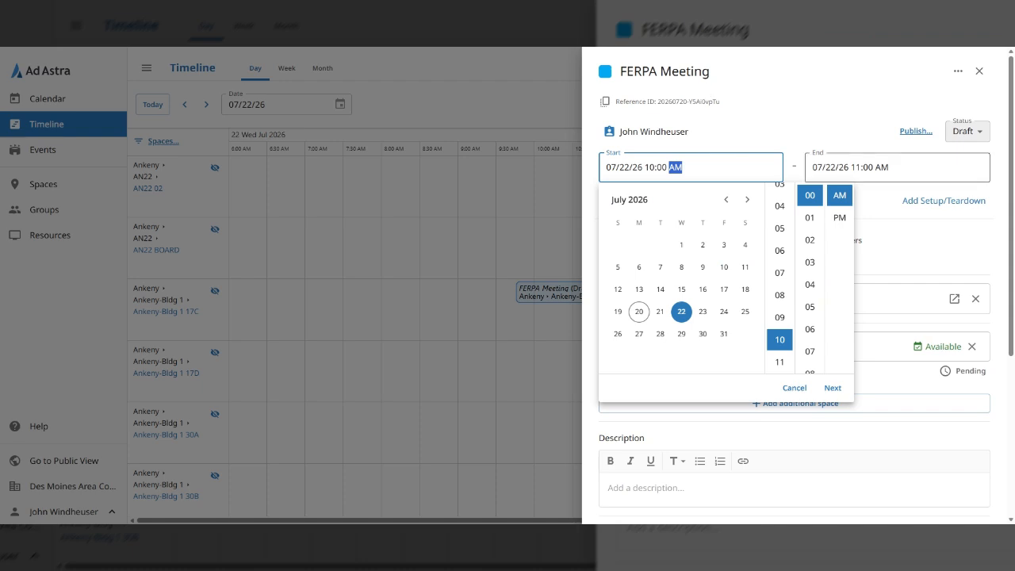
key(Tab)
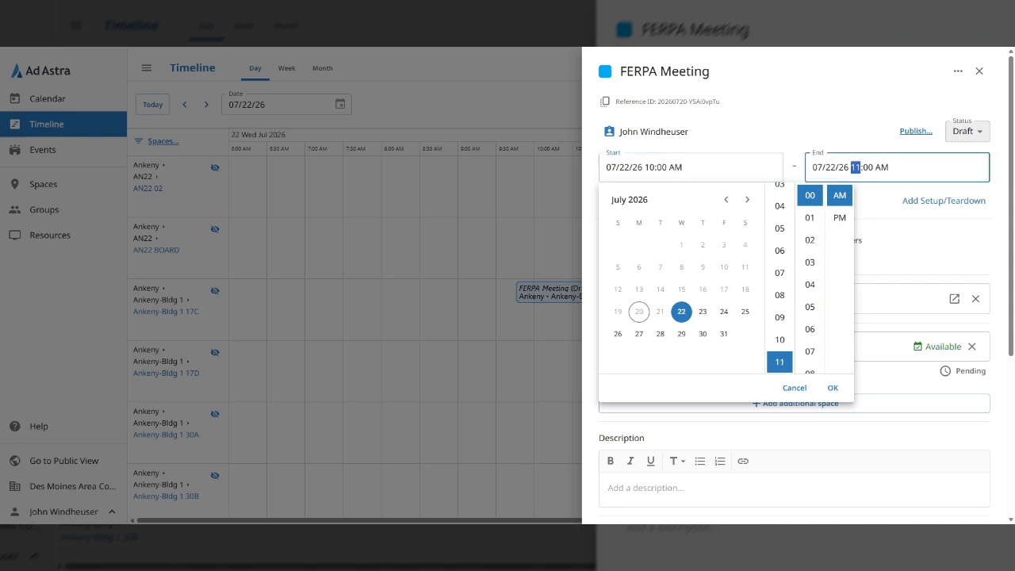
key(Tab)
text(30)
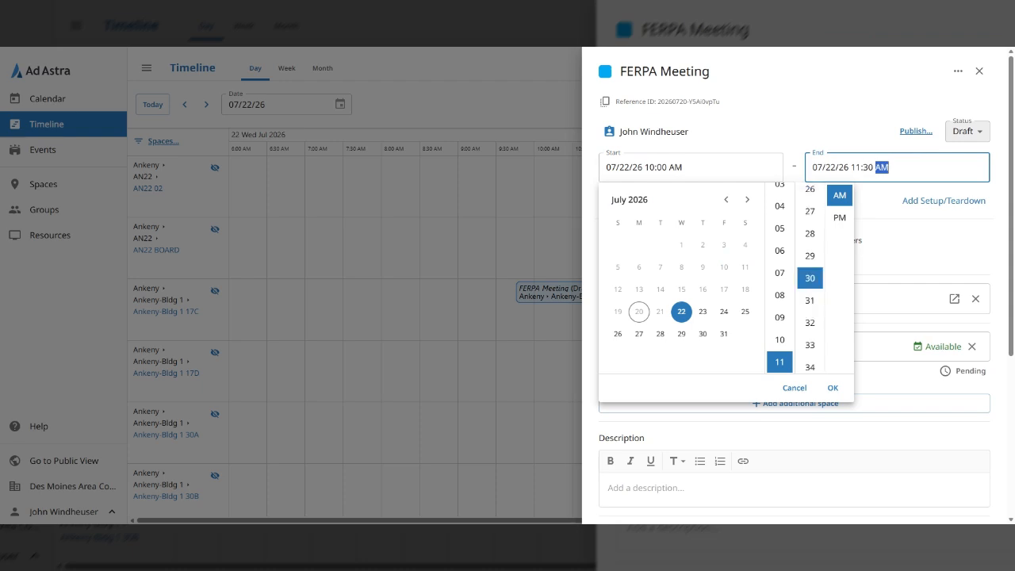
click(845, 114)
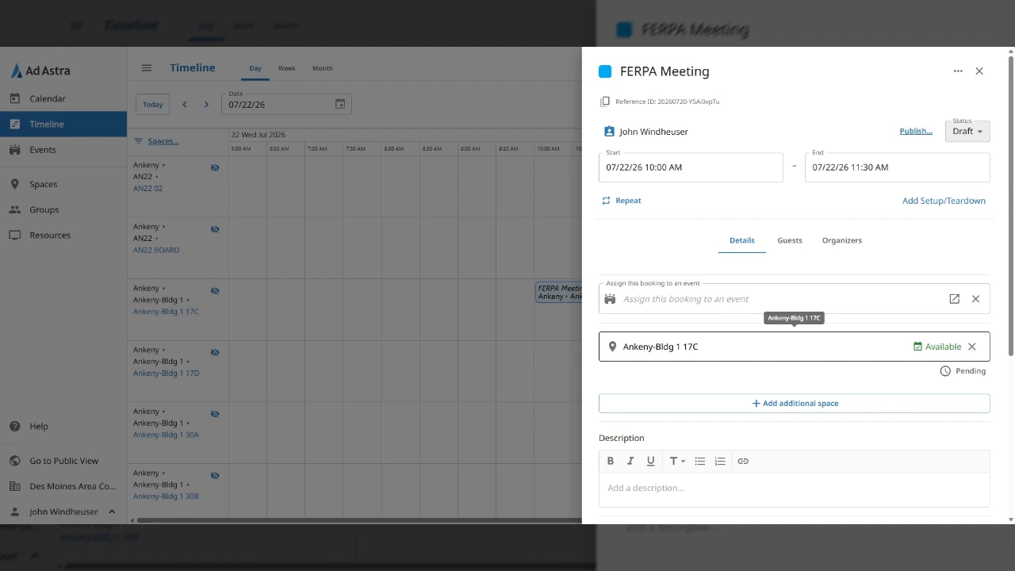
Set the expected attendance of the FERPA Meeting booking to 5
scroll(793, 317, down, 2)
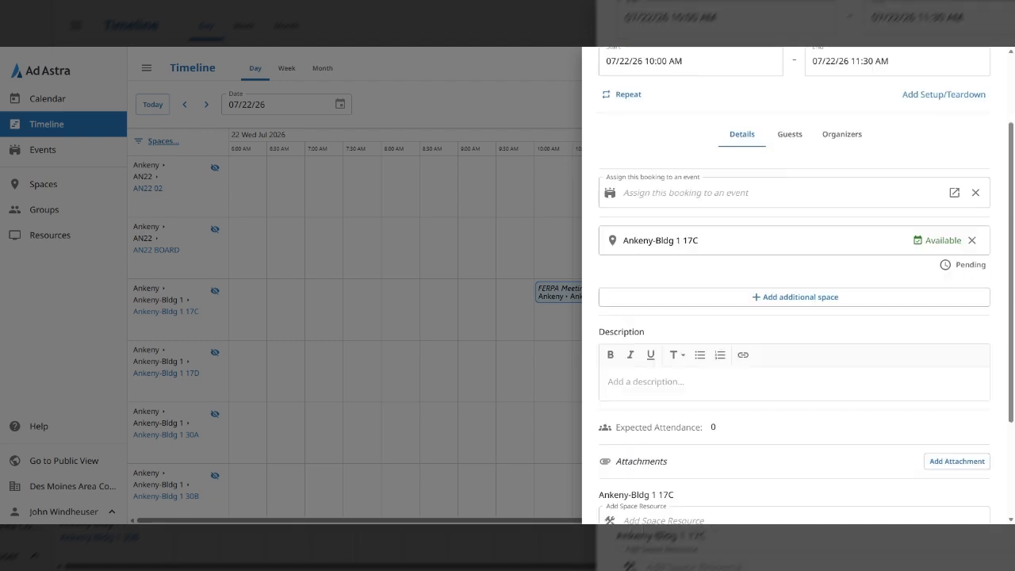
scroll(794, 317, down, 2)
double_click(713, 321)
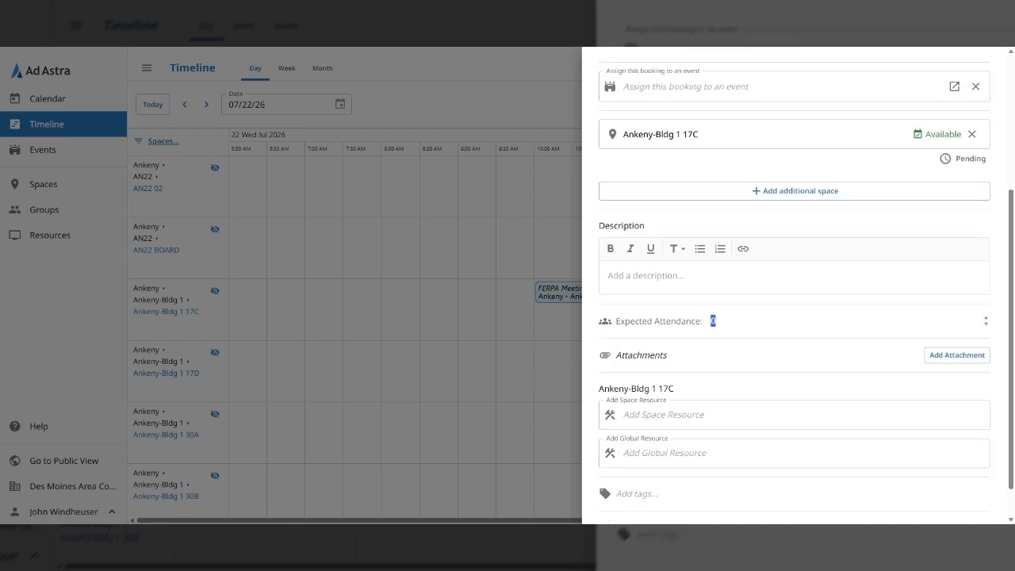
text(5)
scroll(716, 321, down, 1)
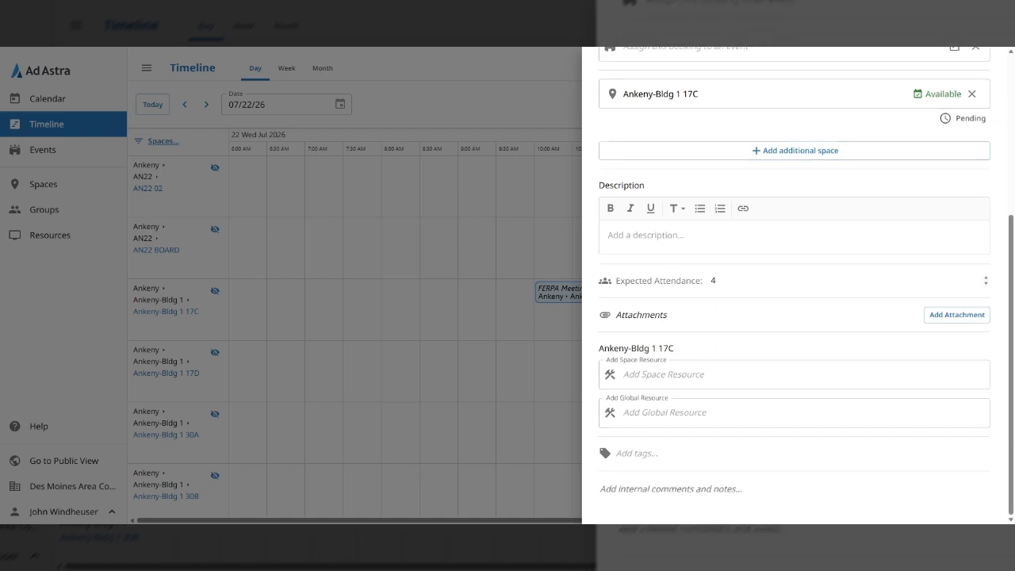
key(BackSpace)
text(5)
scroll(840, 235, up, 3)
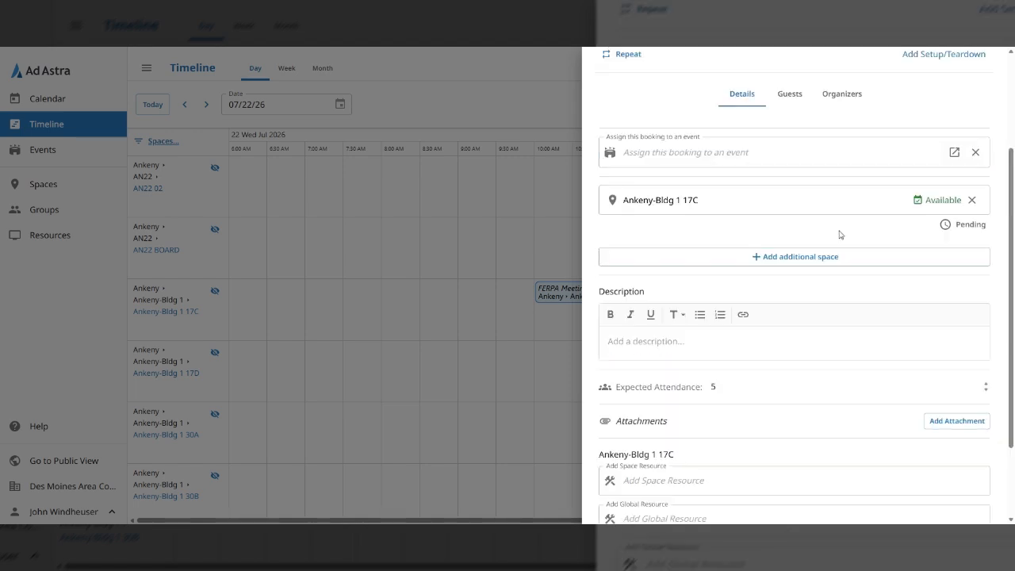
scroll(840, 235, up, 4)
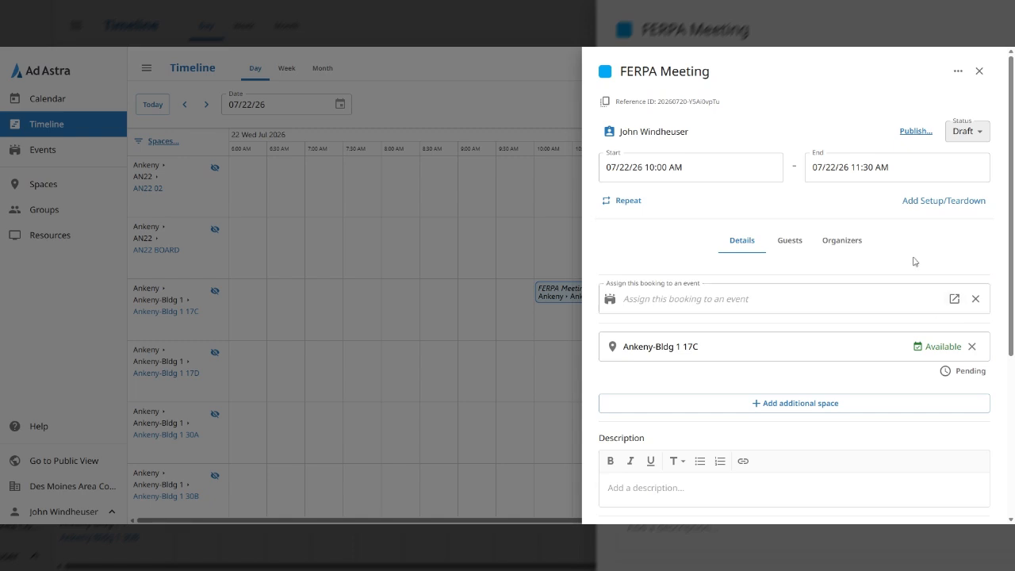
Set the booking's status to Scheduled, approve the space Ankeny-Bldg 1 17C and close the booking
scroll(913, 262, down, 1)
scroll(904, 246, up, 1)
click(982, 136)
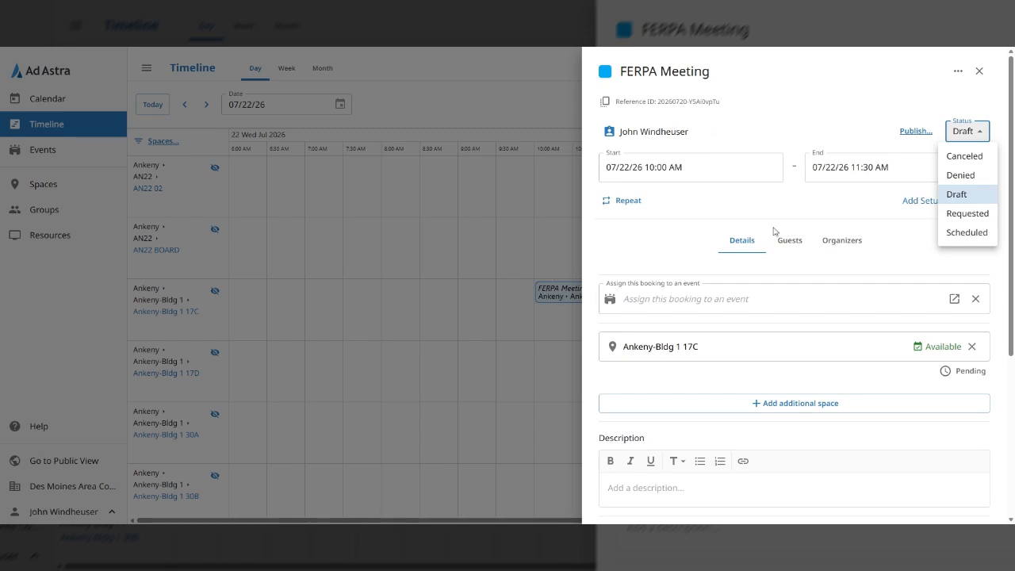
click(958, 234)
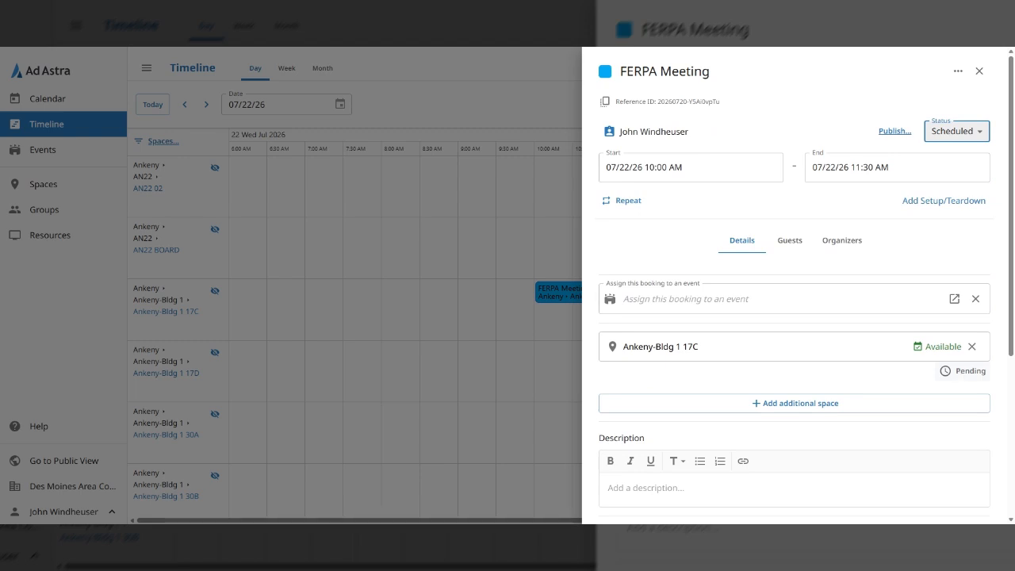
click(947, 377)
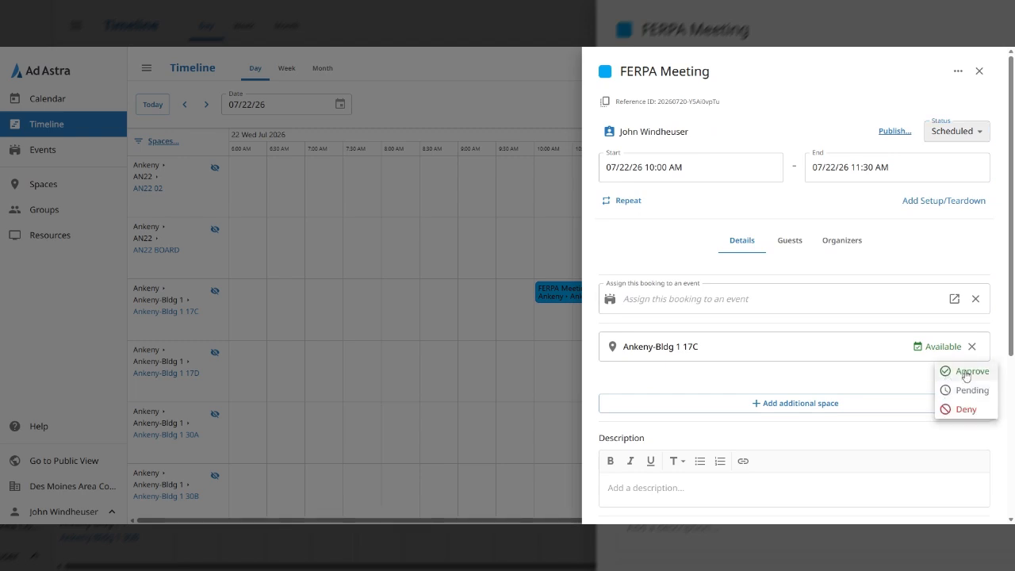
click(966, 374)
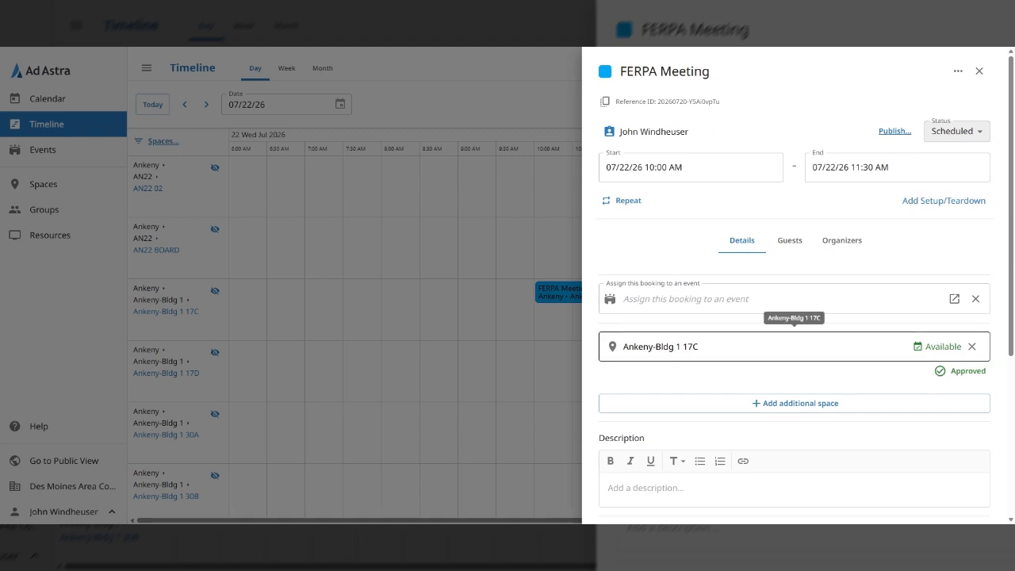
scroll(793, 346, down, 3)
scroll(793, 286, up, 3)
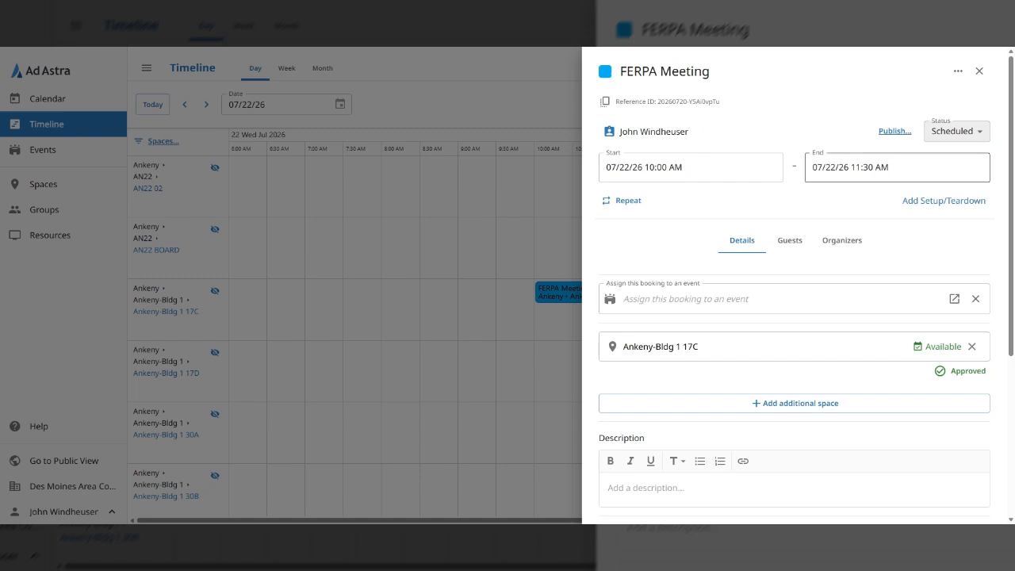
click(416, 237)
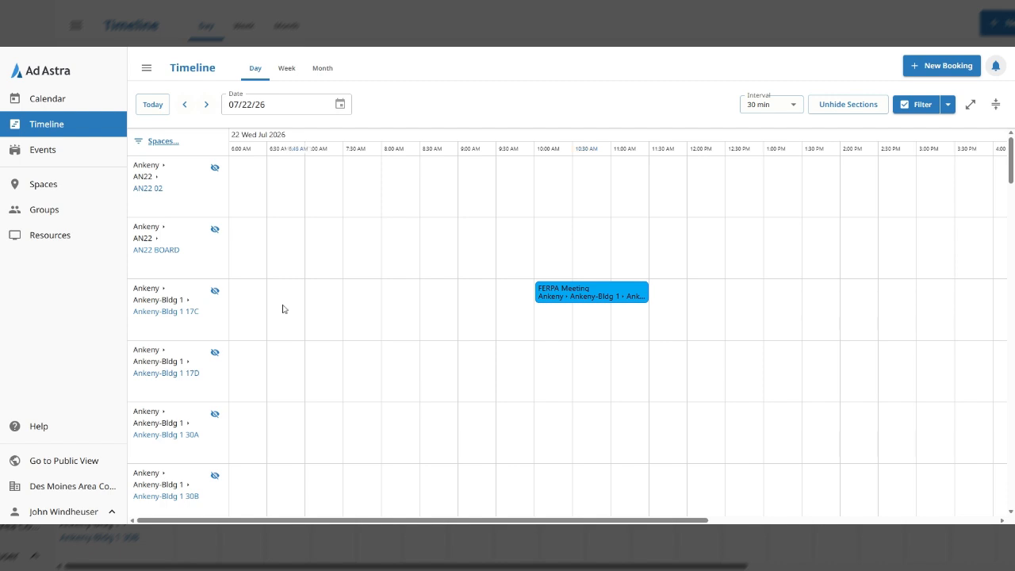
Reopen the FERPA Meeting booking from the timeline, review its approval and attendance details, and close it
click(581, 295)
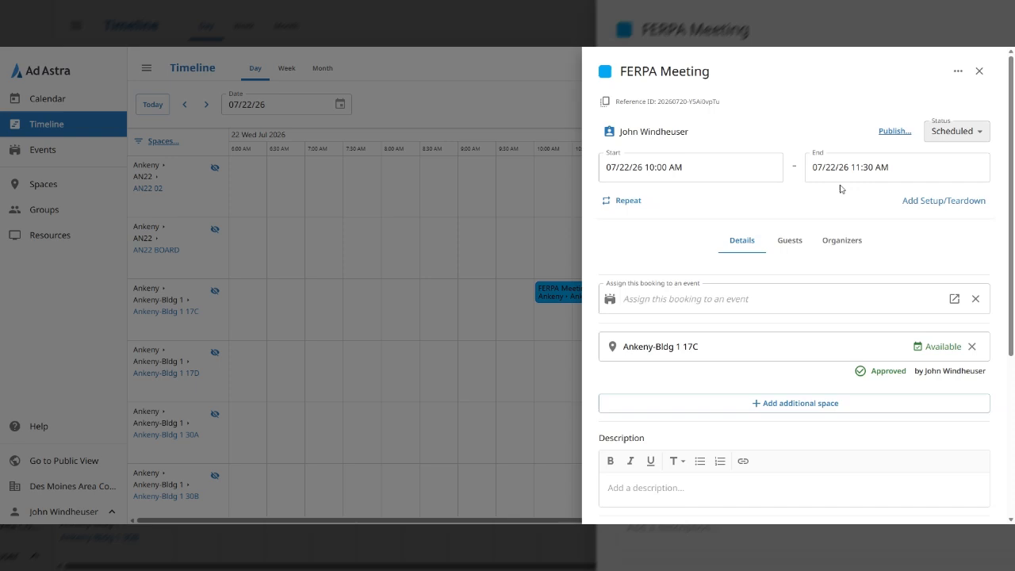
scroll(841, 189, down, 2)
scroll(781, 271, down, 2)
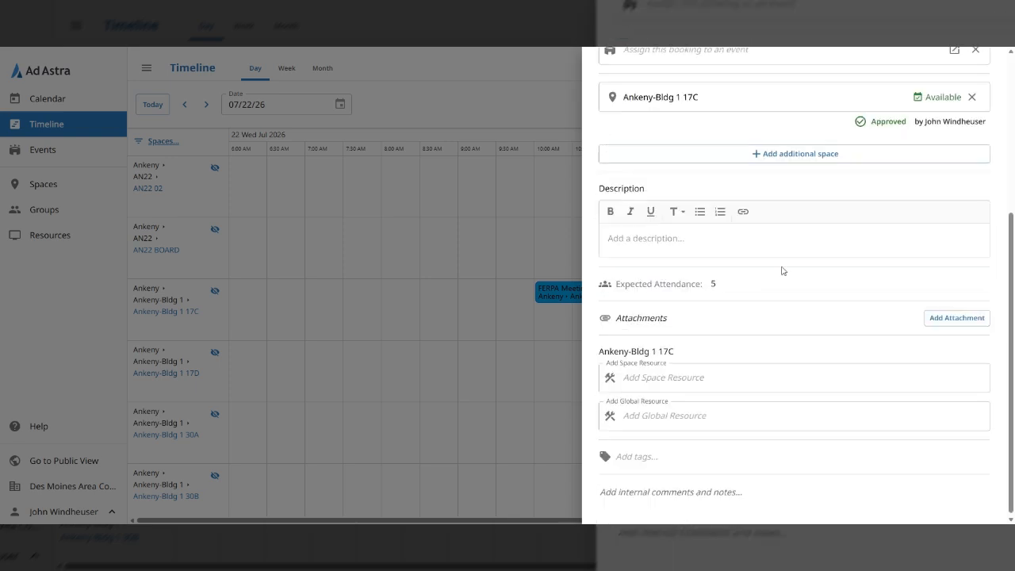
scroll(781, 270, up, 4)
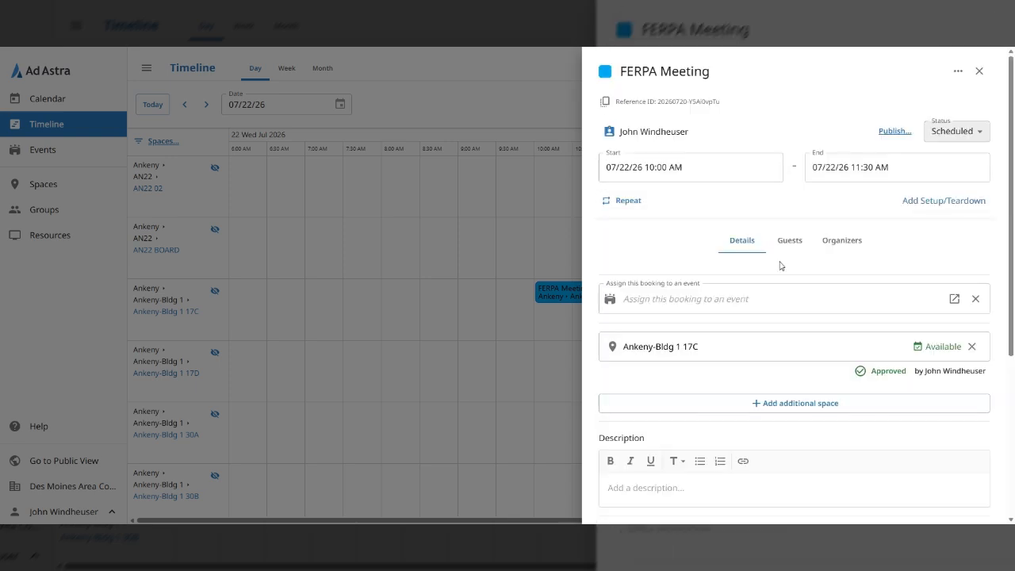
click(464, 231)
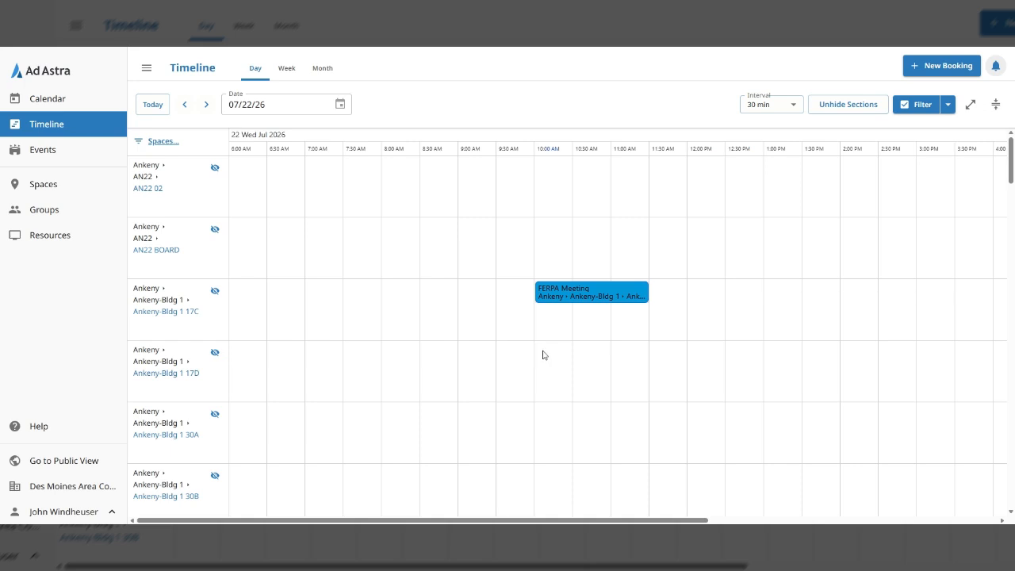
Create an untitled draft booking in Ankeny-Bldg 1 17D from 10:00 AM to 11:00 AM and leave its details
drag(543, 354, 596, 354)
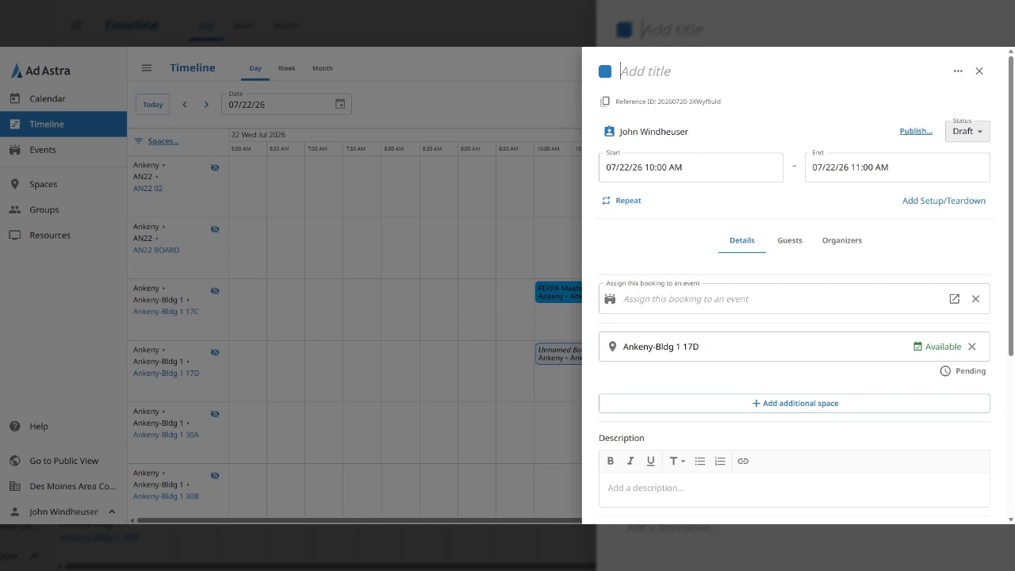
click(453, 250)
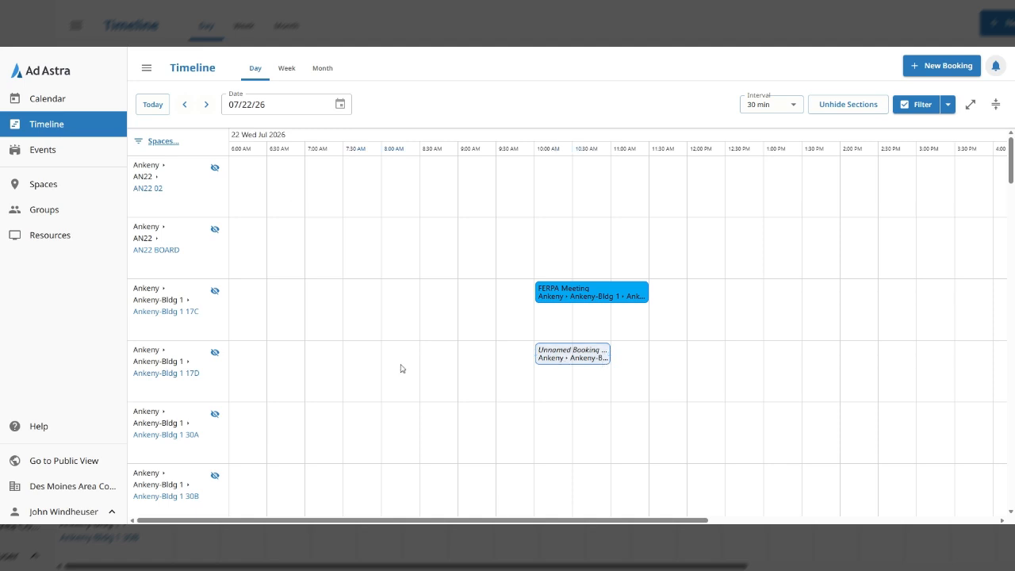
Delete the untitled draft booking in Ankeny-Bldg 1 17D and confirm the deletion
click(564, 359)
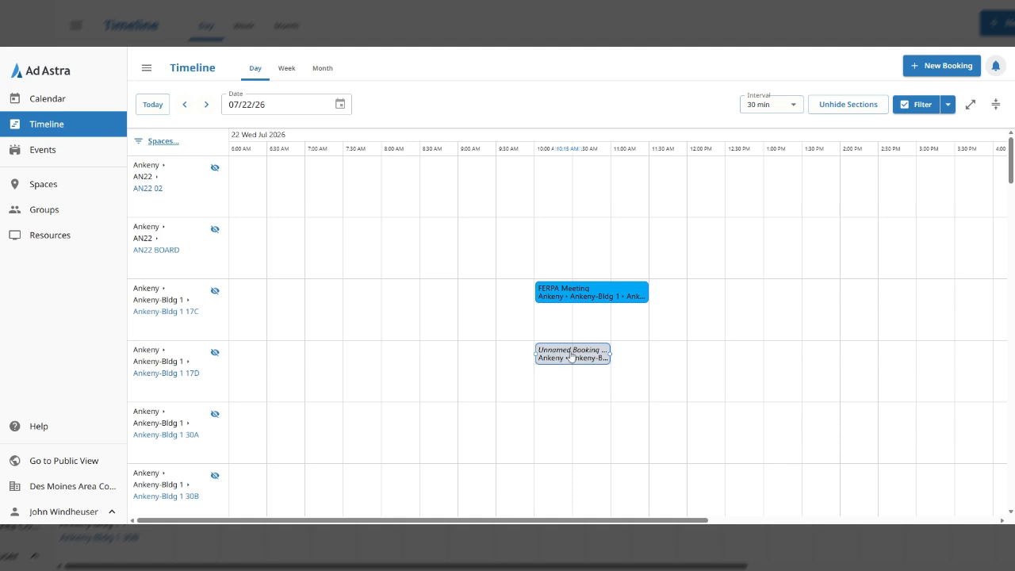
click(564, 356)
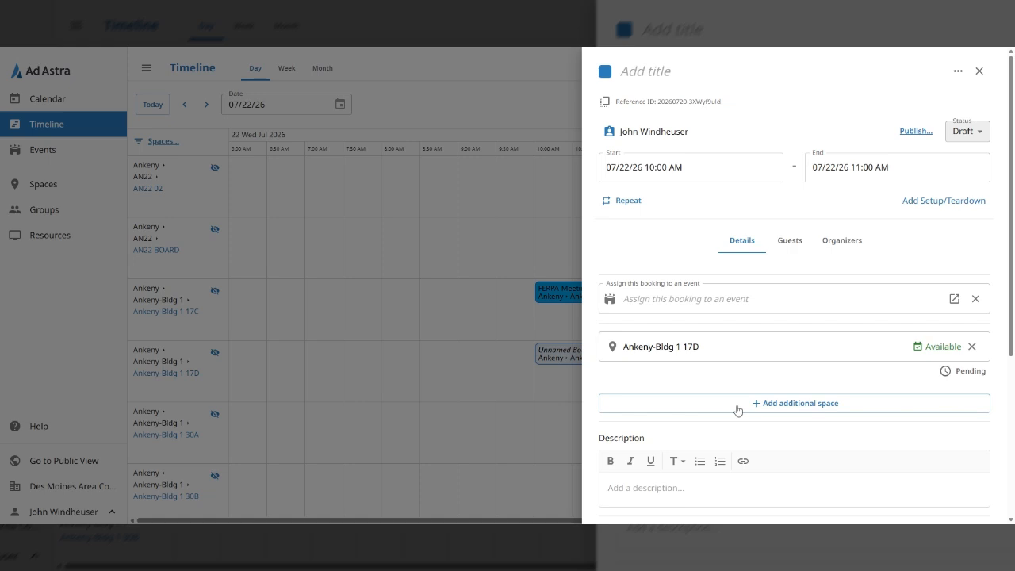
click(958, 73)
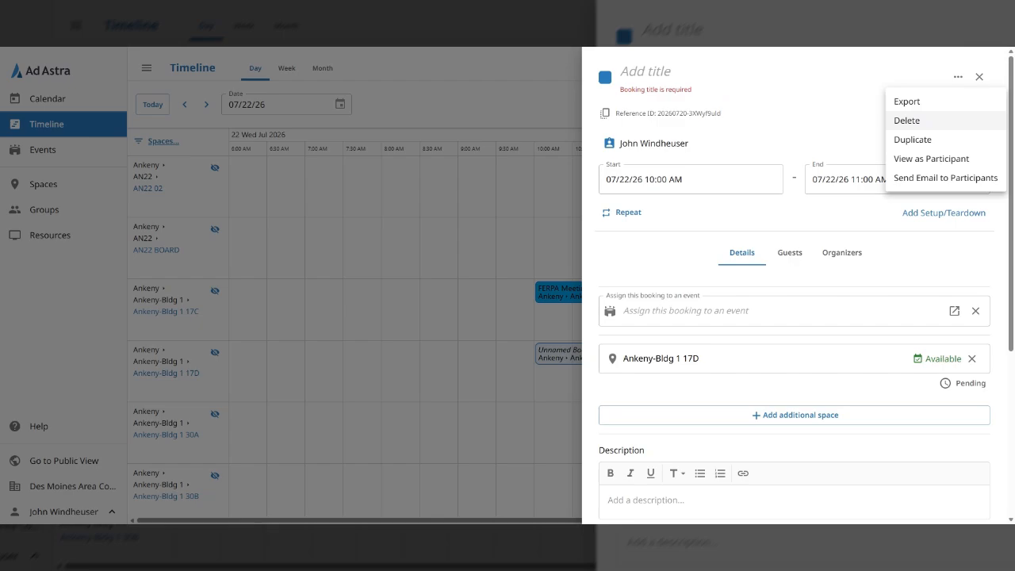
click(919, 125)
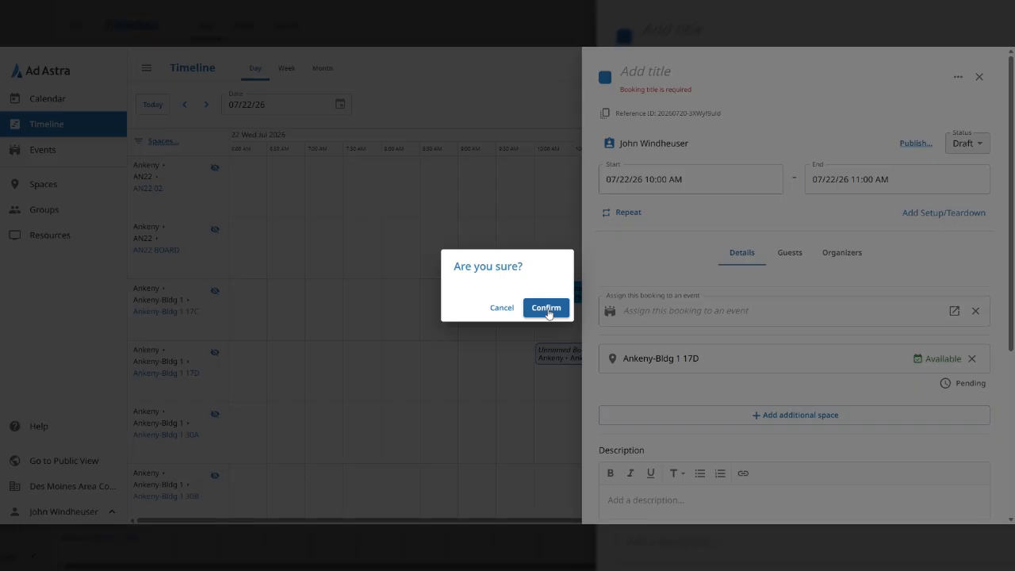
click(546, 308)
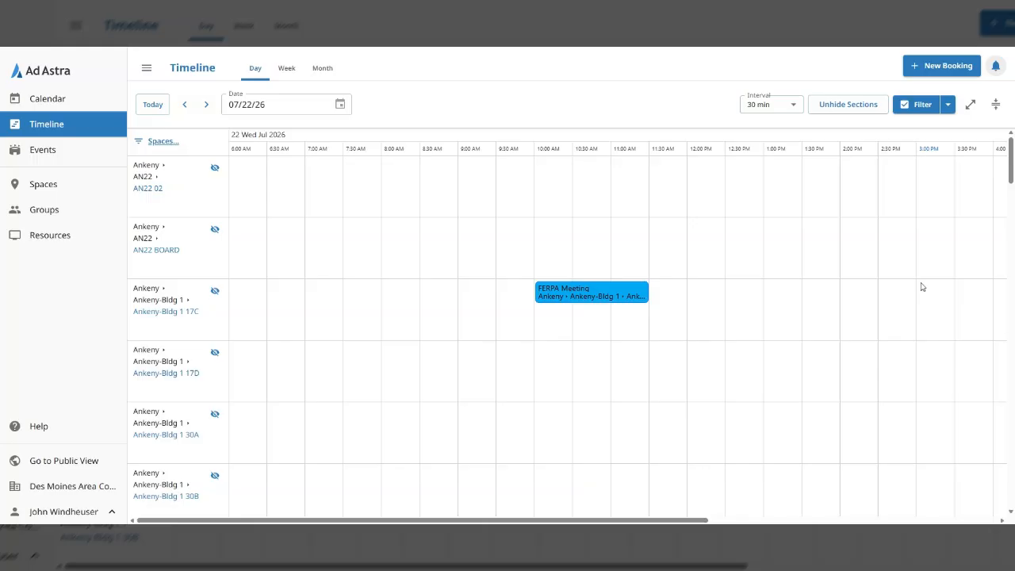